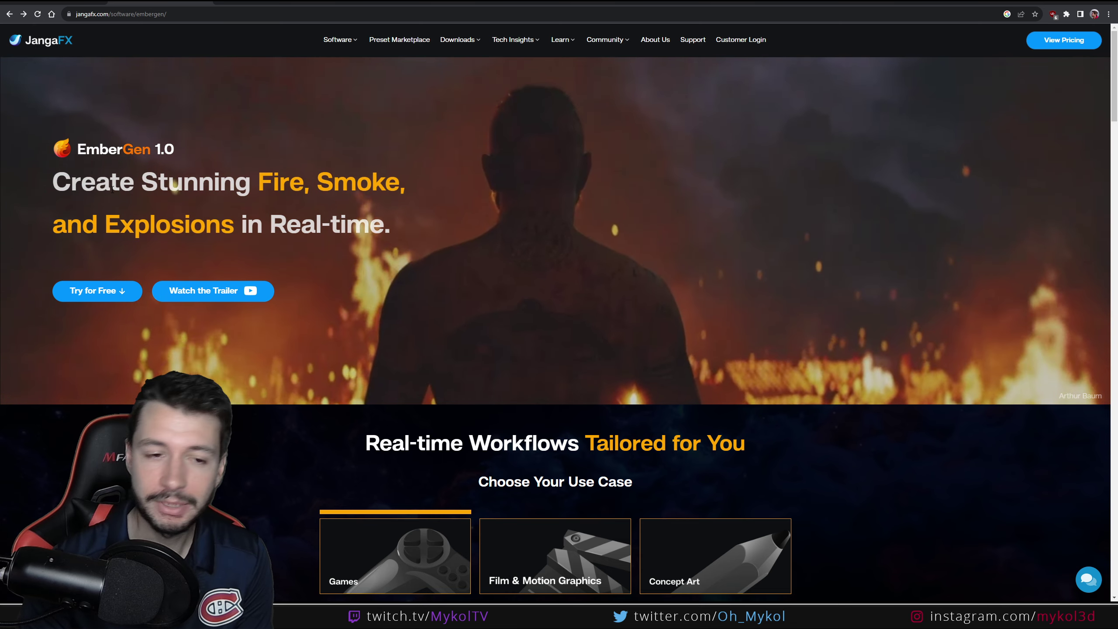
Open the EmberGen free trial page and review the 14-day trial terms and download form
{"action": "left_click", "coordinate": [81, 291]}
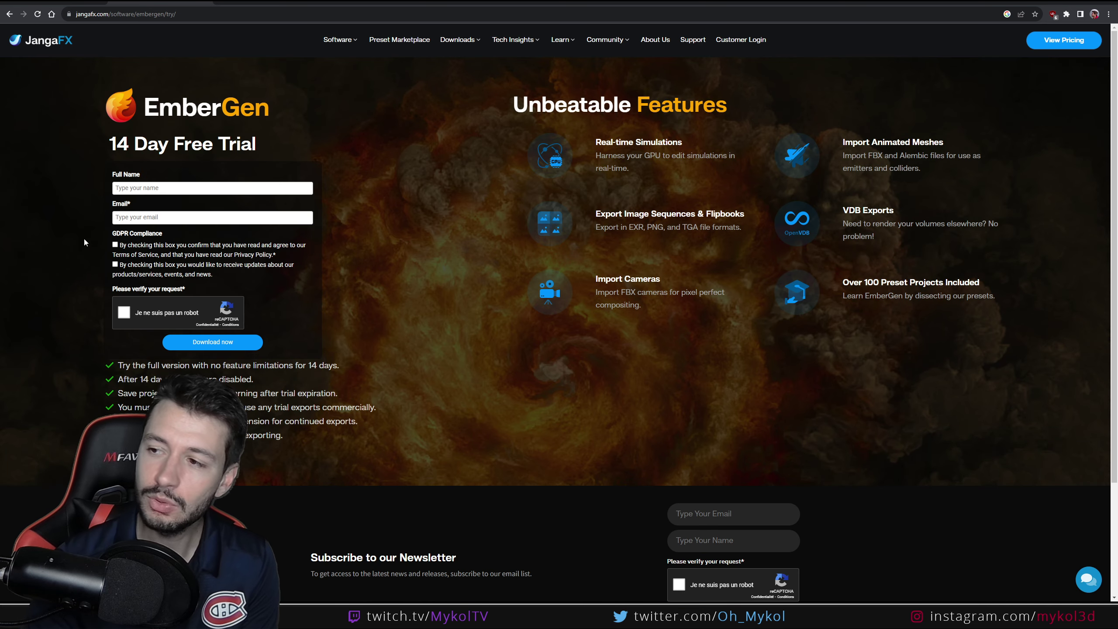
{"action": "left_click_drag", "start_coordinate": [116, 144], "coordinate": [263, 142]}
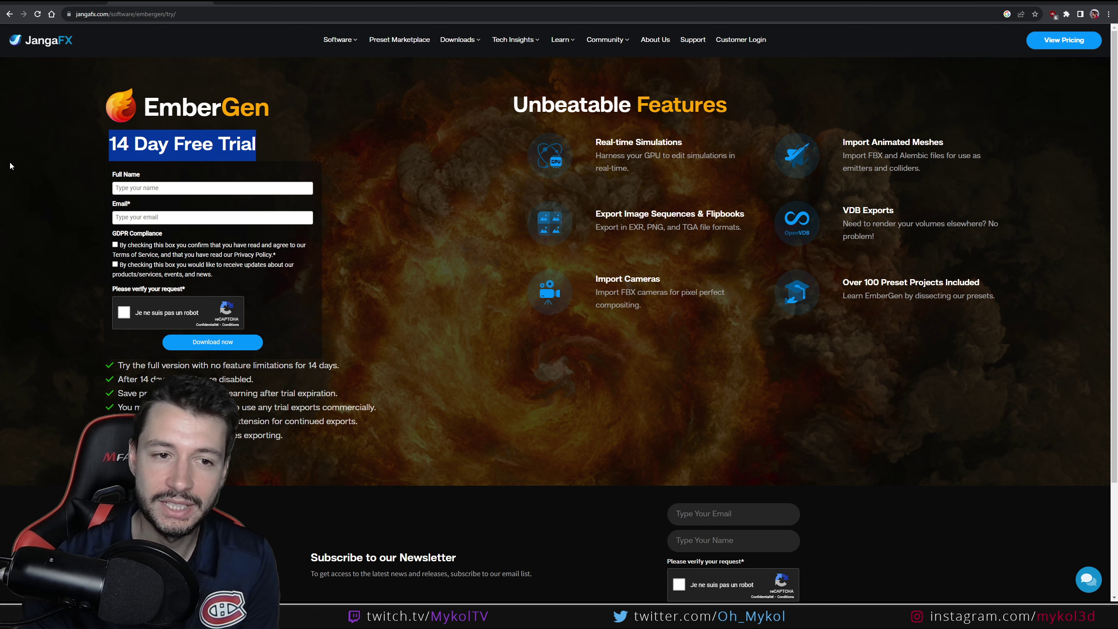
{"action": "scroll", "coordinate": [11, 166], "scroll_direction": "down", "scroll_amount": 2}
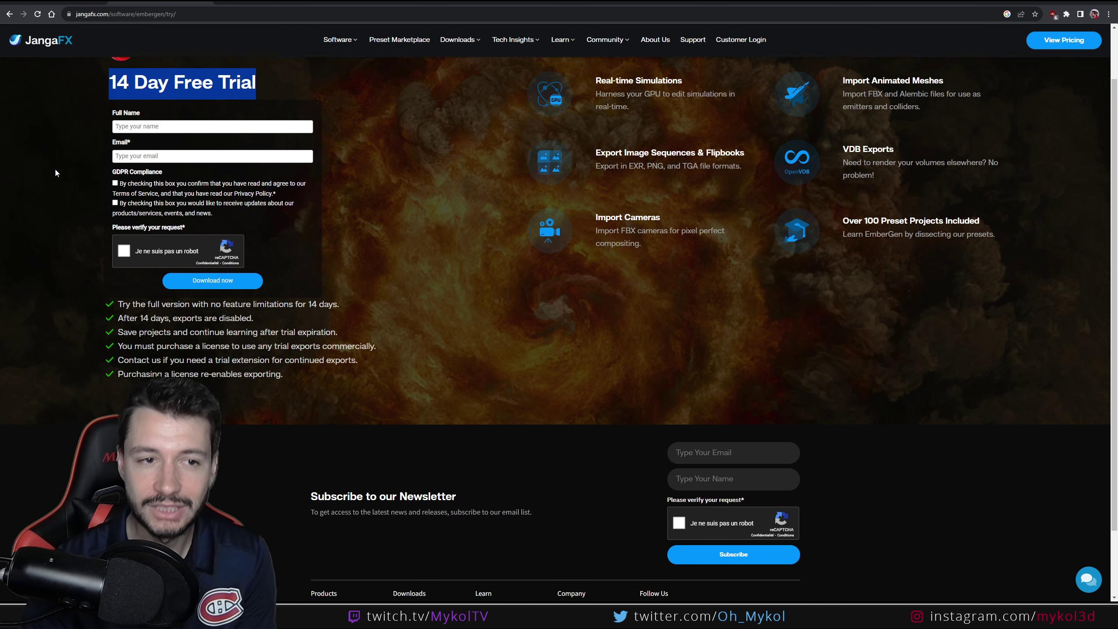
{"action": "scroll", "coordinate": [54, 279], "scroll_direction": "up", "scroll_amount": 2}
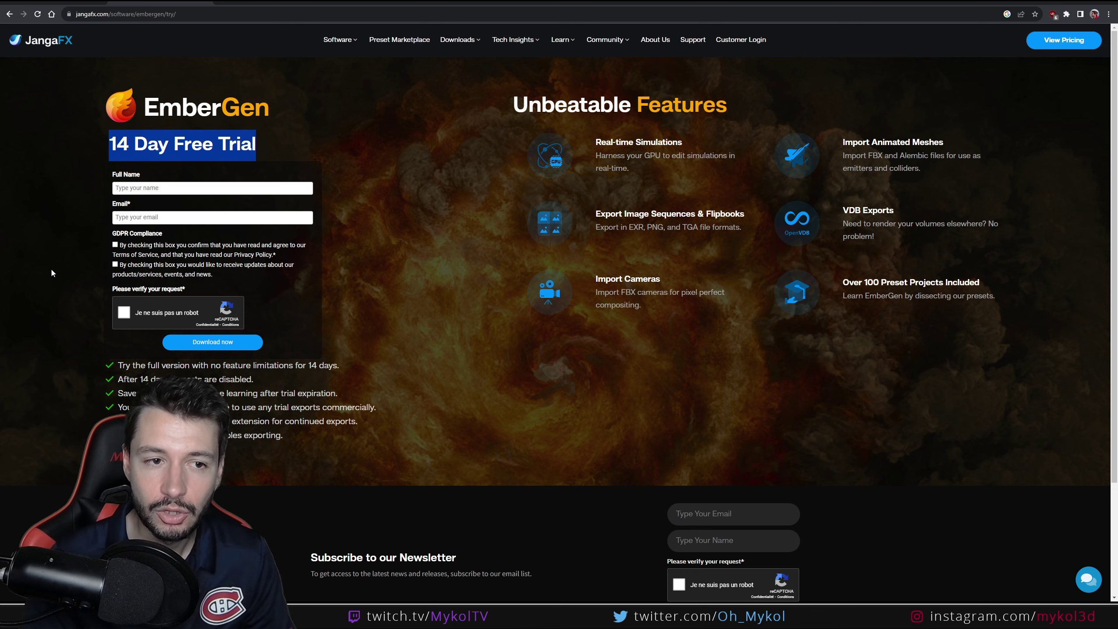
{"action": "scroll", "coordinate": [89, 76], "scroll_direction": "down", "scroll_amount": 2}
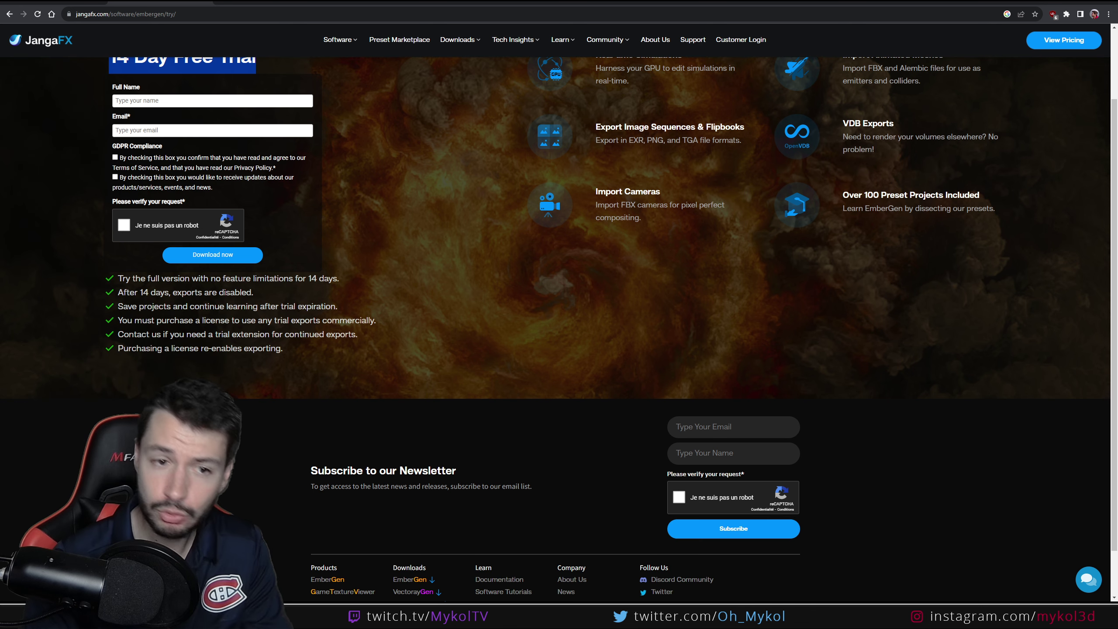
{"action": "scroll", "coordinate": [366, 422], "scroll_direction": "up", "scroll_amount": 2}
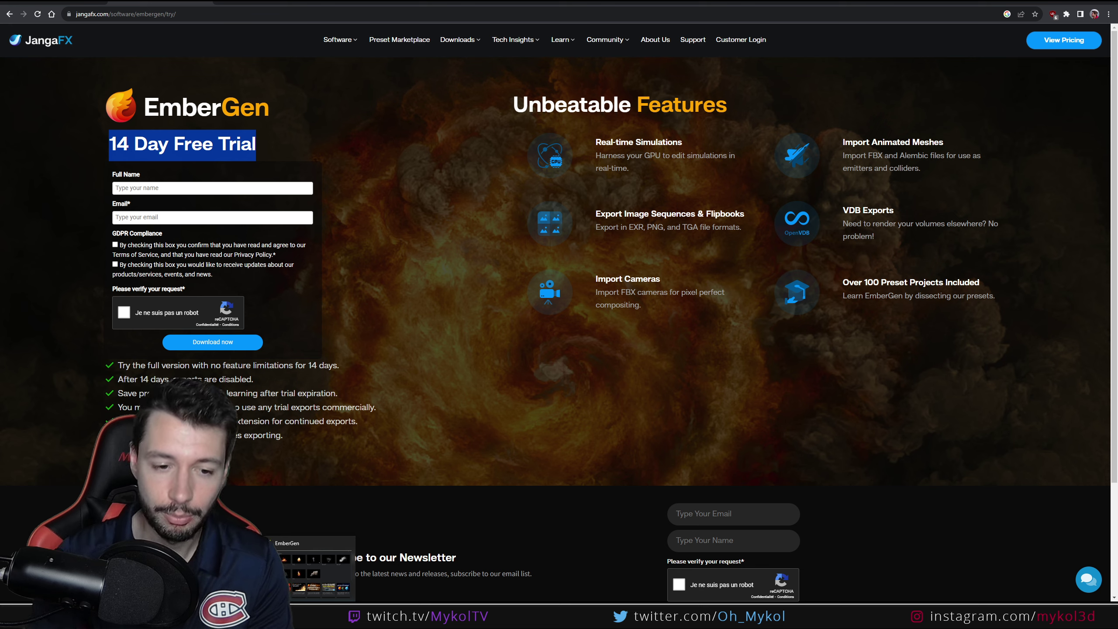
Switch to EmberGen and move the emitter's torus Shape: Primitive in the viewport to about X 0.291 m, Z 4.848 m
{"action": "key", "text": "alt+Tab"}
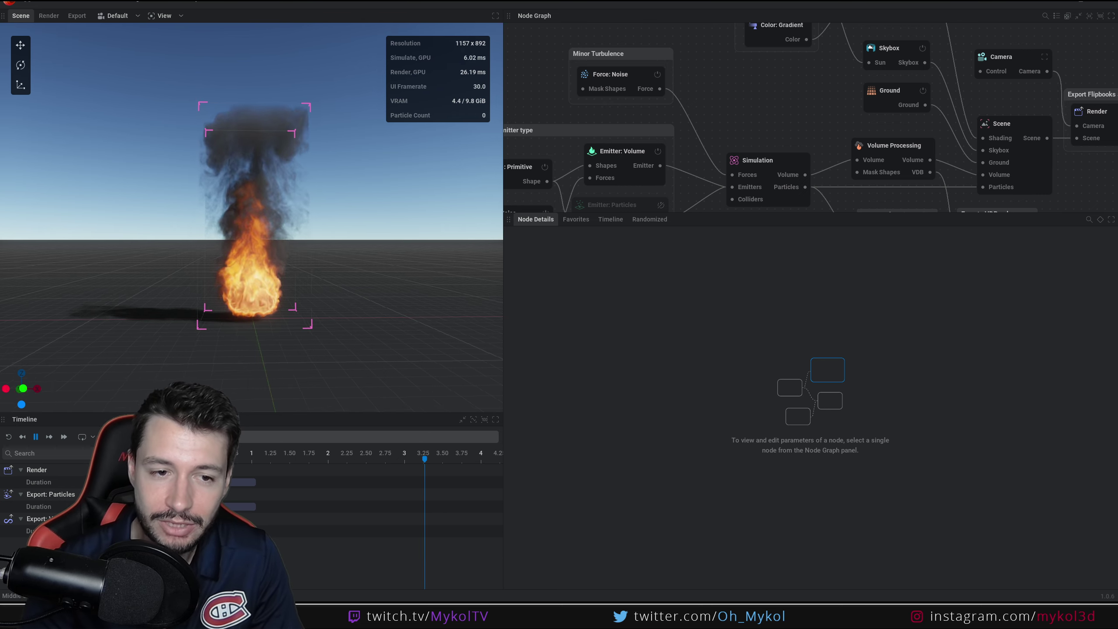
{"action": "mouse_move", "coordinate": [339, 283]}
{"action": "left_mouse_down"}
{"action": "mouse_move", "coordinate": [301, 219]}
{"action": "mouse_move", "coordinate": [330, 278]}
{"action": "mouse_move", "coordinate": [352, 295]}
{"action": "left_mouse_up"}
{"action": "left_click_drag", "start_coordinate": [771, 213], "coordinate": [748, 399]}
{"action": "scroll", "coordinate": [719, 314], "scroll_direction": "down", "scroll_amount": 3}
{"action": "scroll", "coordinate": [599, 287], "scroll_direction": "up", "scroll_amount": 8}
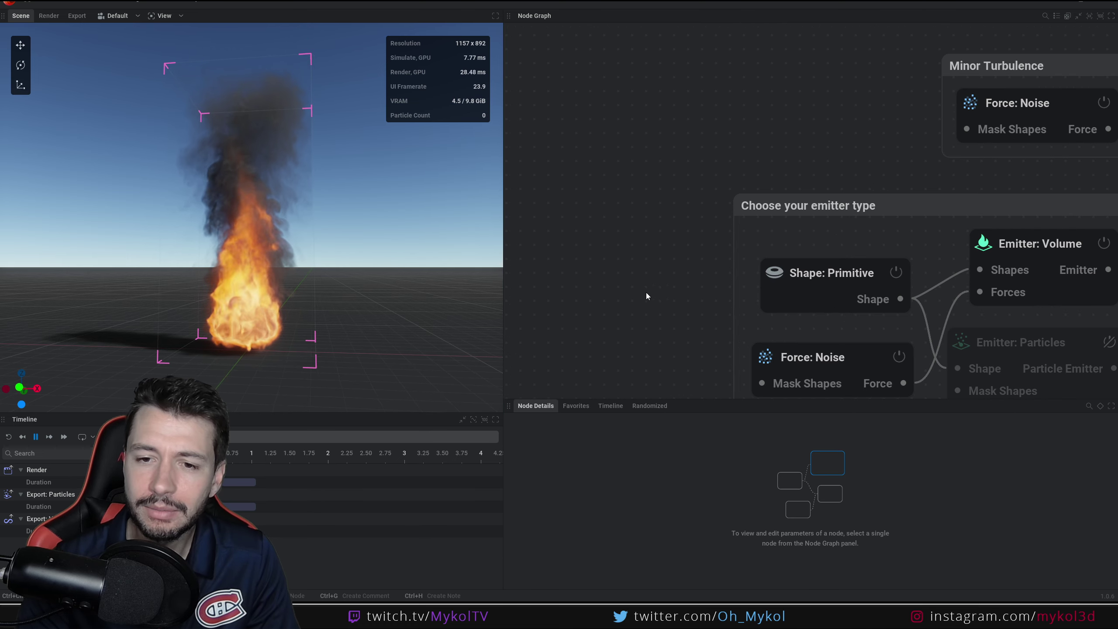
{"action": "left_click", "coordinate": [729, 218]}
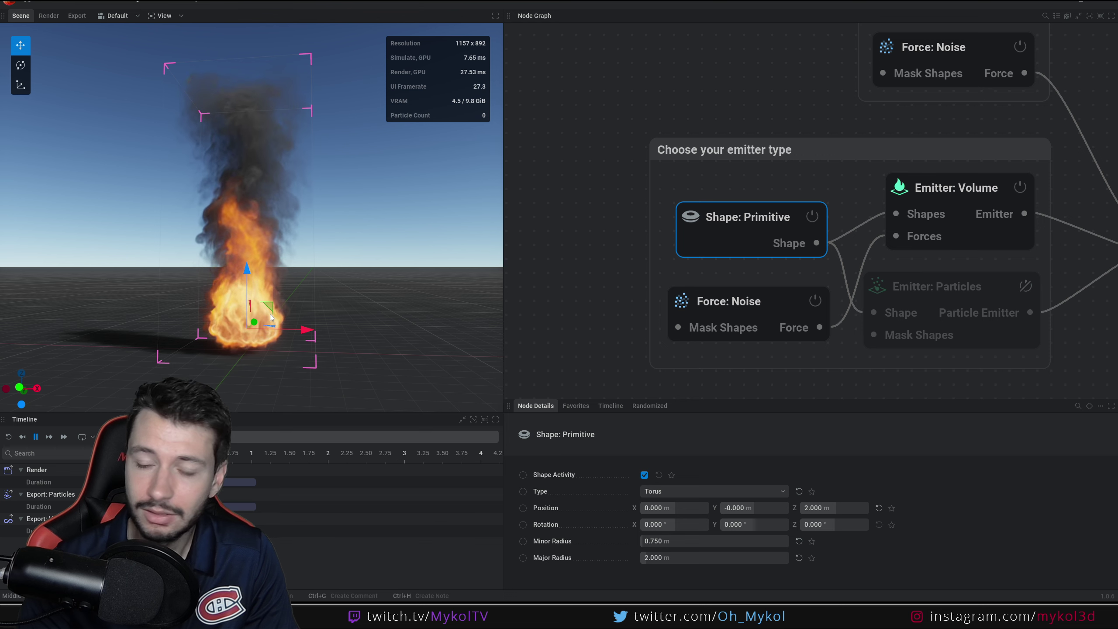
{"action": "left_click_drag", "start_coordinate": [275, 312], "coordinate": [266, 288]}
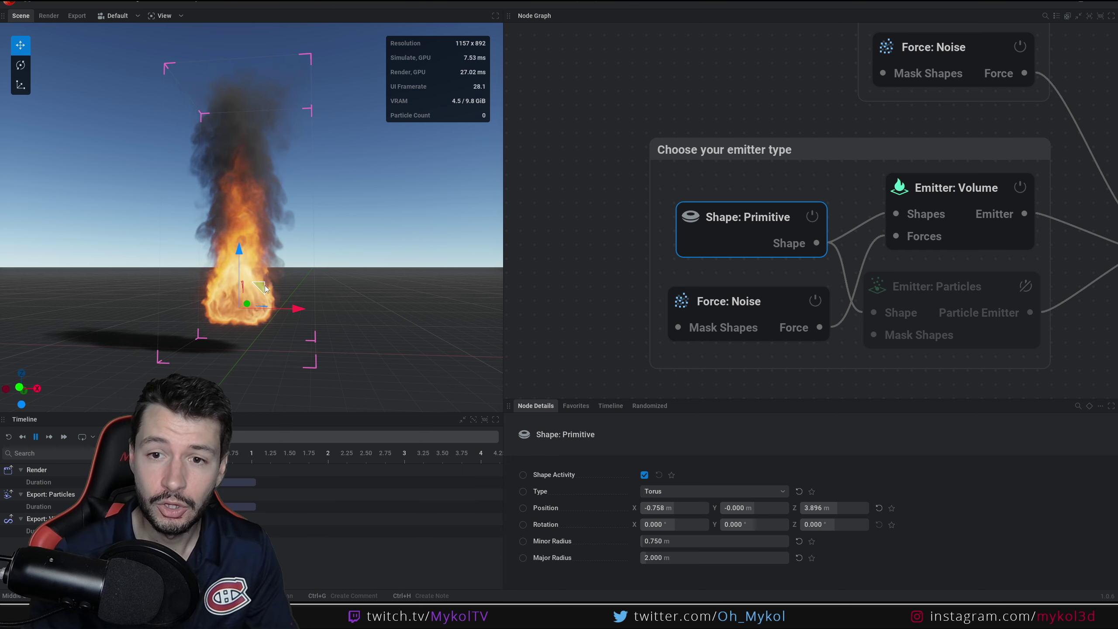
{"action": "mouse_move", "coordinate": [260, 287]}
{"action": "left_mouse_down"}
{"action": "mouse_move", "coordinate": [283, 263]}
{"action": "mouse_move", "coordinate": [236, 290]}
{"action": "mouse_move", "coordinate": [270, 277]}
{"action": "left_mouse_up"}
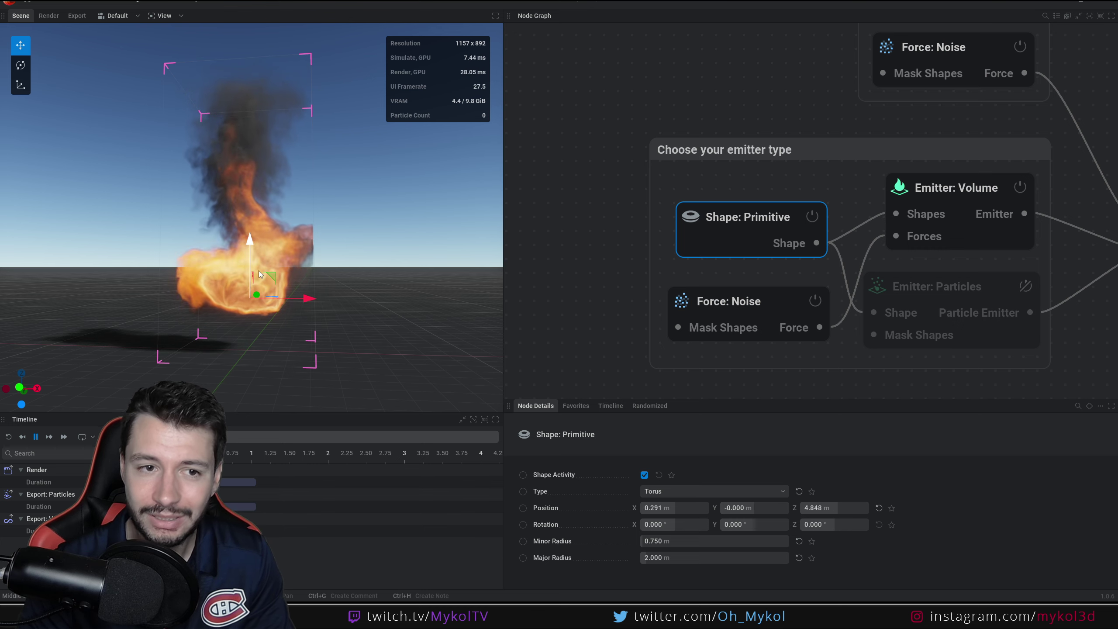
Turn the Skybox node off and back on, and do the same with the Ground node
{"action": "scroll", "coordinate": [648, 252], "scroll_direction": "down", "scroll_amount": 3}
{"action": "middle_click_drag", "start_coordinate": [964, 163], "coordinate": [701, 237]}
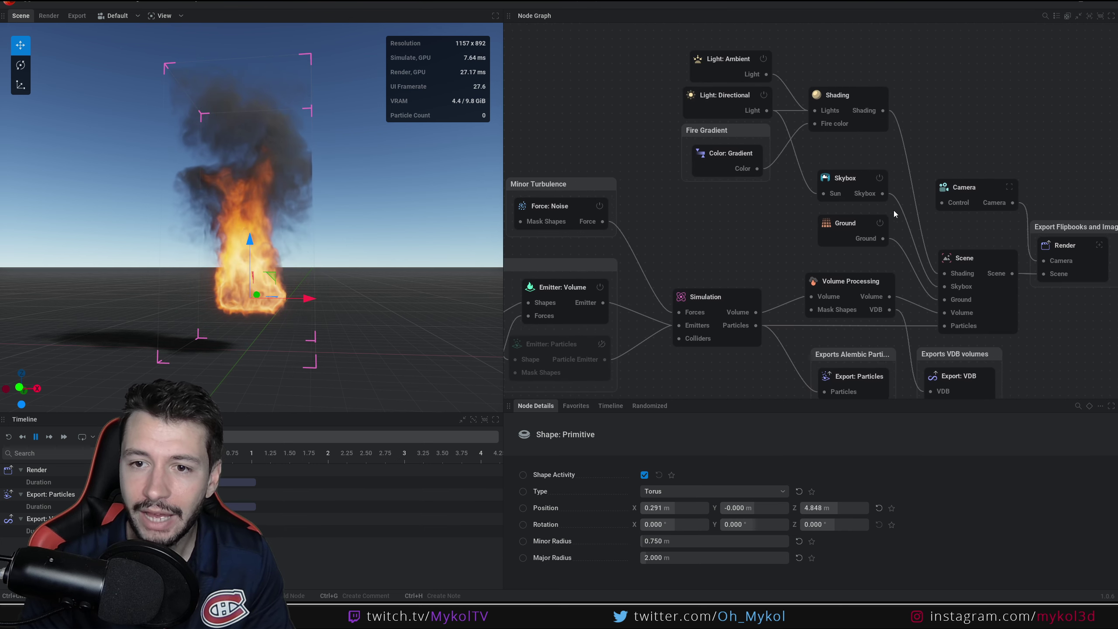
{"action": "left_click", "coordinate": [880, 178]}
{"action": "left_click", "coordinate": [880, 178]}
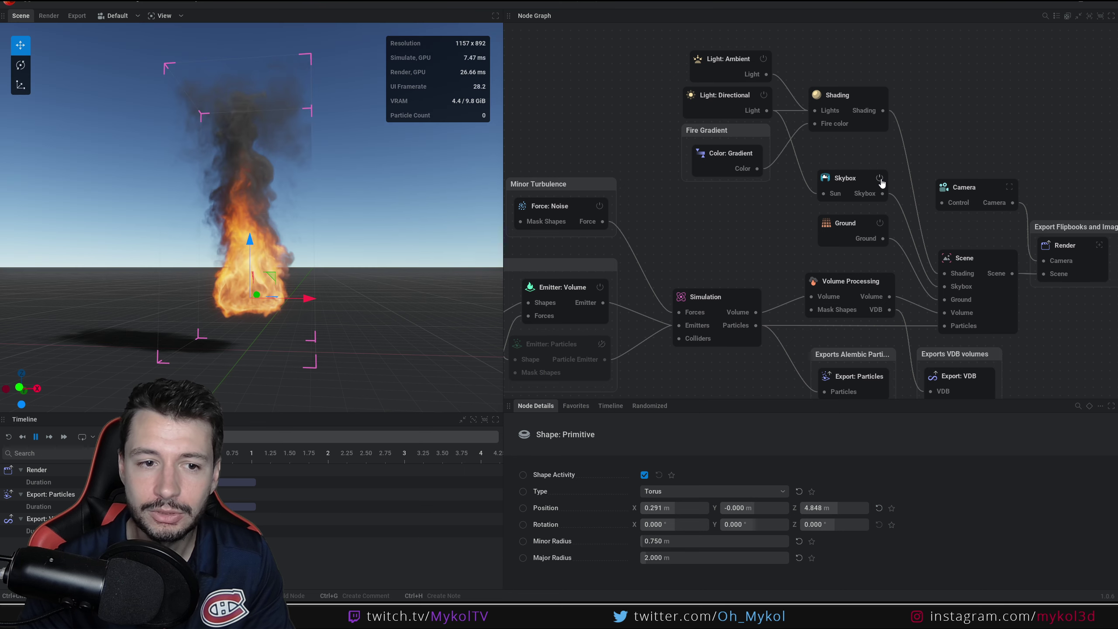
{"action": "left_click", "coordinate": [881, 223]}
{"action": "left_click", "coordinate": [881, 223]}
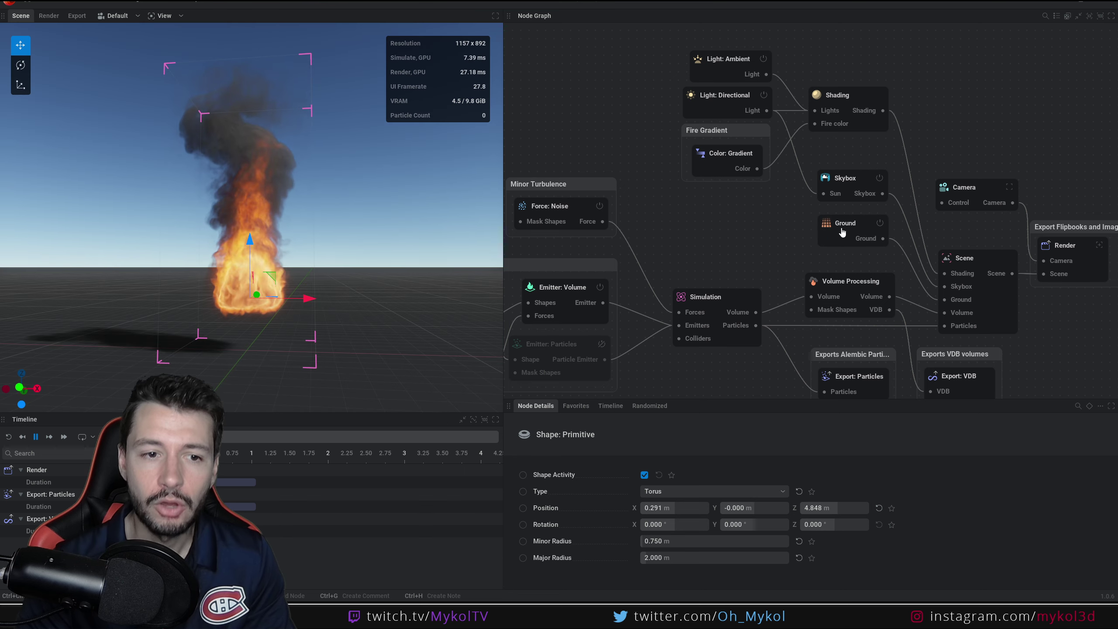
Connect a new Collider node with a sphere Shape: Primitive to the Simulation node's Colliders input and select the sphere
{"action": "middle_click_drag", "start_coordinate": [644, 242], "coordinate": [810, 172]}
{"action": "left_click_drag", "start_coordinate": [865, 259], "coordinate": [848, 308]}
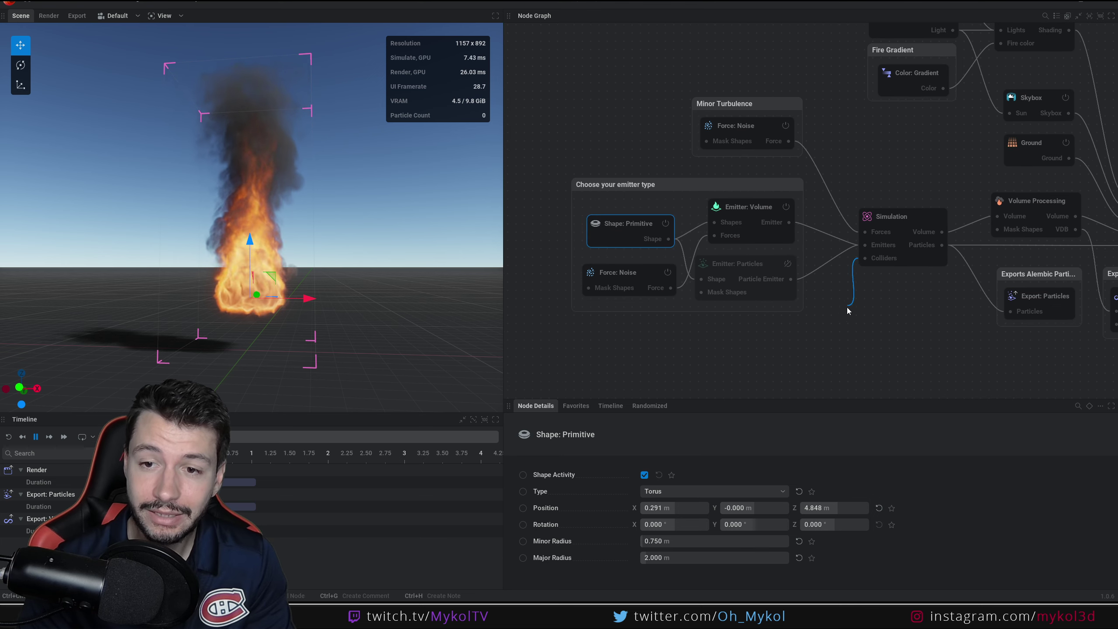
{"action": "left_click_drag", "start_coordinate": [797, 356], "coordinate": [601, 346]}
{"action": "left_click", "coordinate": [746, 359]}
{"action": "left_click", "coordinate": [572, 355]}
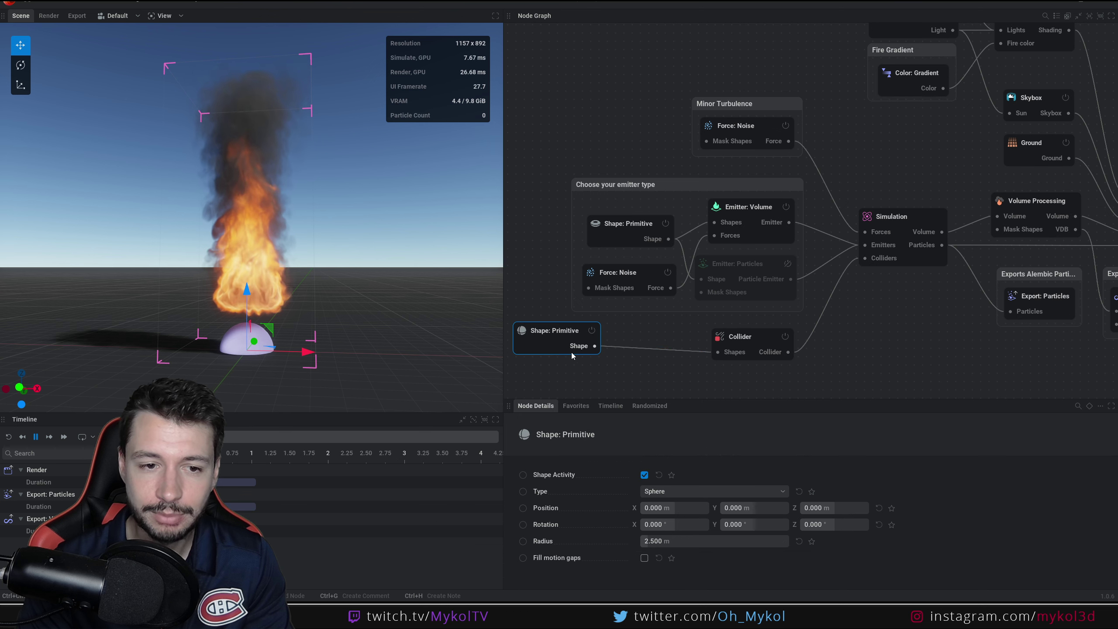
Move the sphere collider through the fire to about X 2.770 m, Z 9.074 m, and delete it with its Collider node
{"action": "left_click_drag", "start_coordinate": [301, 328], "coordinate": [347, 245]}
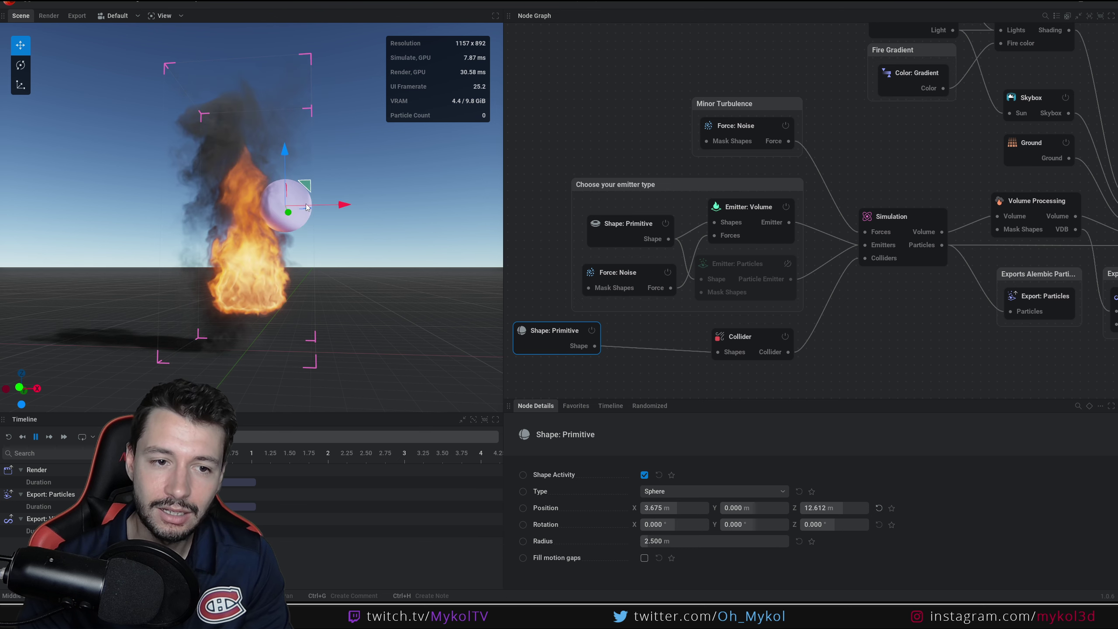
{"action": "left_click_drag", "start_coordinate": [307, 207], "coordinate": [273, 233]}
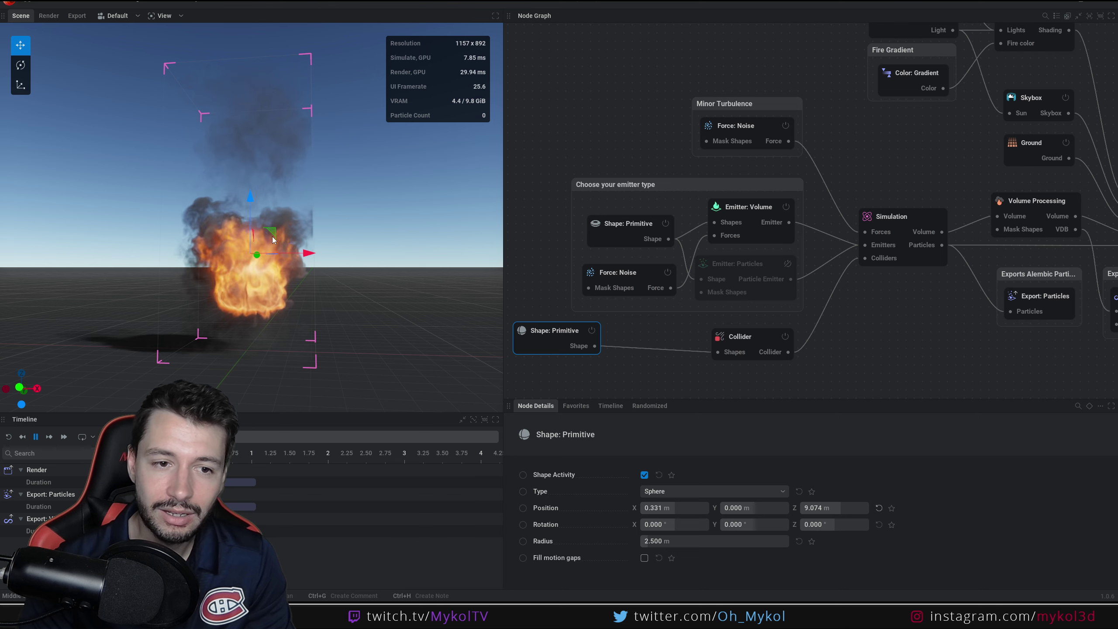
{"action": "left_click_drag", "start_coordinate": [324, 257], "coordinate": [334, 252]}
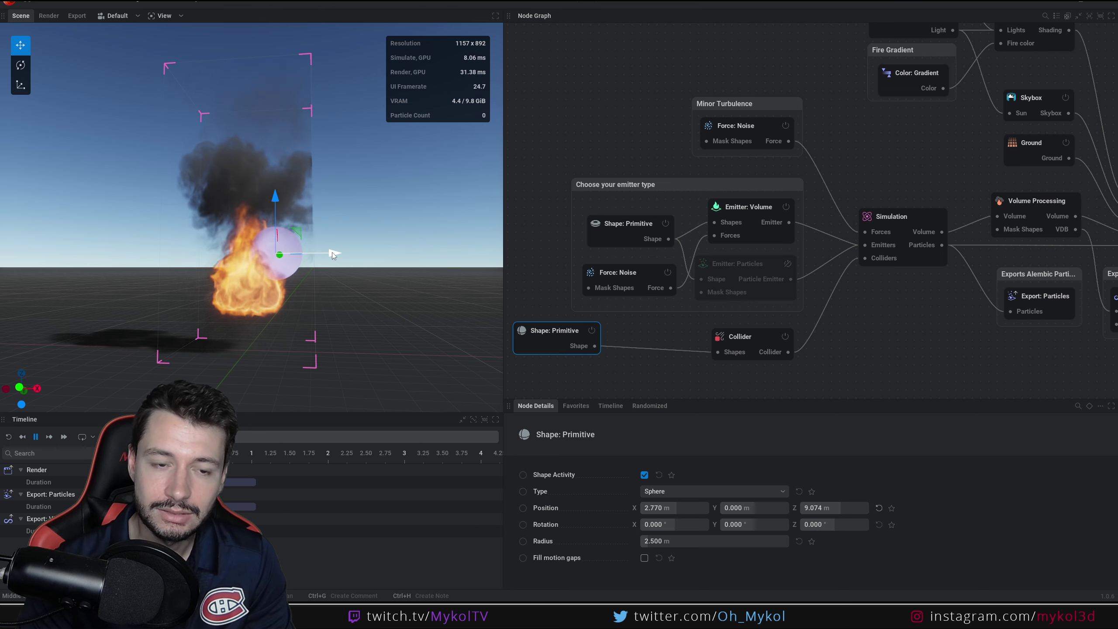
{"action": "mouse_move", "coordinate": [322, 281]}
{"action": "right_mouse_down"}
{"action": "mouse_move", "coordinate": [335, 308]}
{"action": "mouse_move", "coordinate": [325, 277]}
{"action": "mouse_move", "coordinate": [312, 290]}
{"action": "right_mouse_up"}
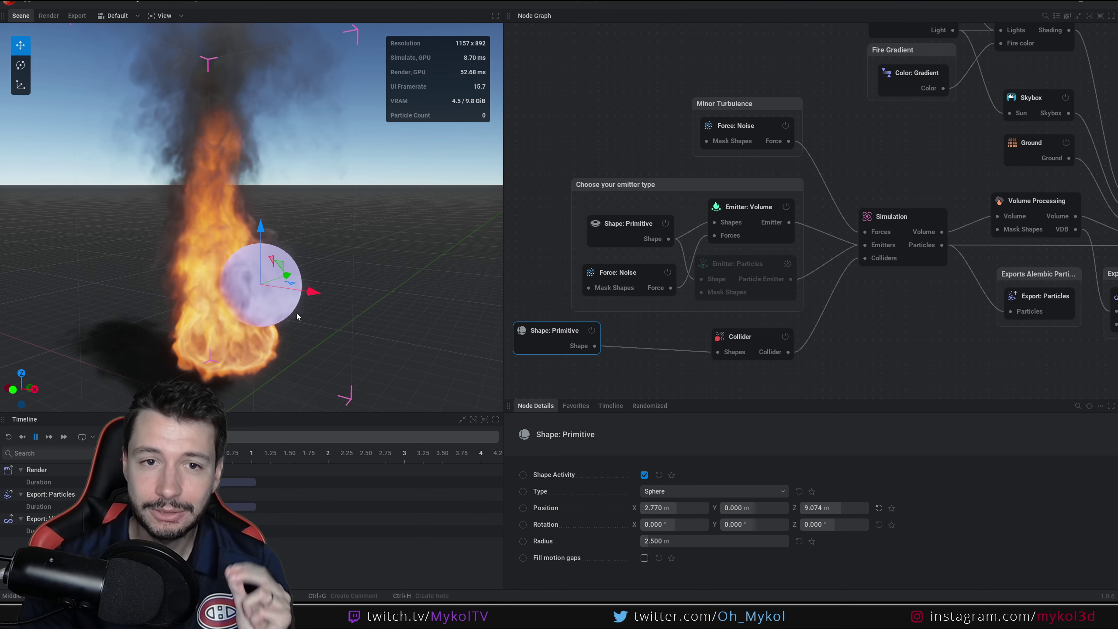
{"action": "scroll", "coordinate": [266, 334], "scroll_direction": "down", "scroll_amount": 3}
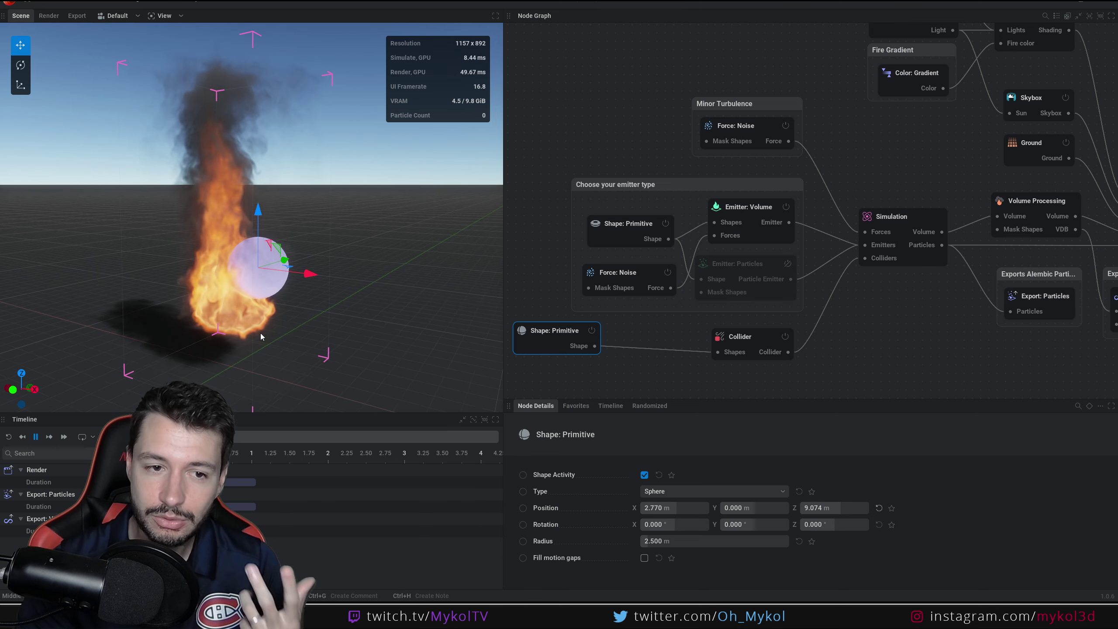
{"action": "right_click_drag", "start_coordinate": [297, 324], "coordinate": [302, 329]}
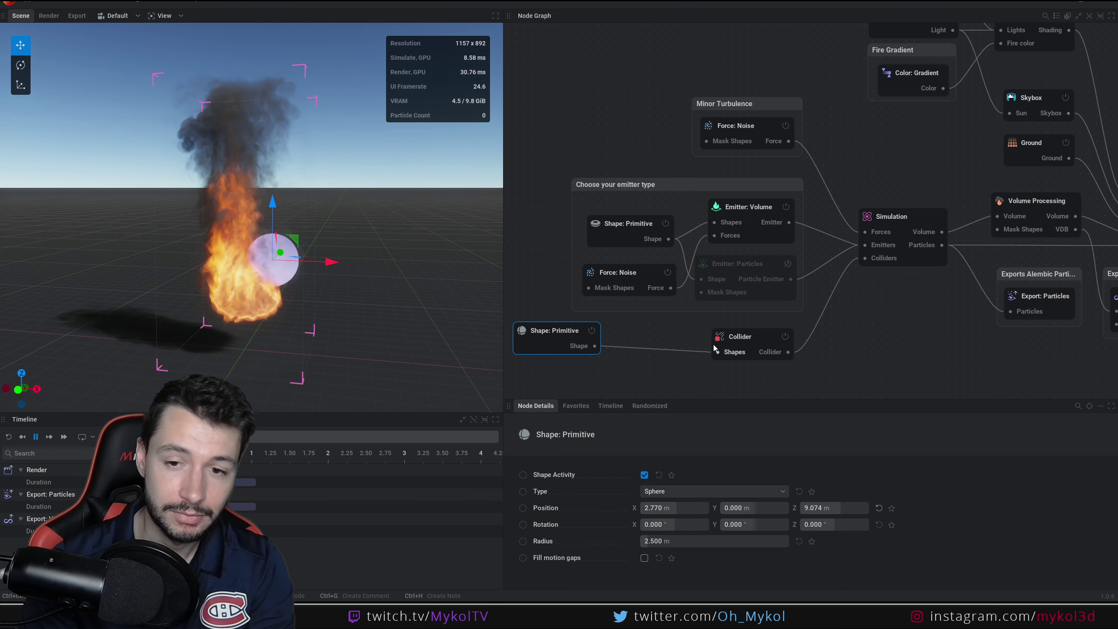
{"action": "left_click", "coordinate": [705, 370]}
Select the Simulation node, enlarge its details area and examine the simulation, time control, combustion and vorticity parameters
{"action": "left_click", "coordinate": [889, 215]}
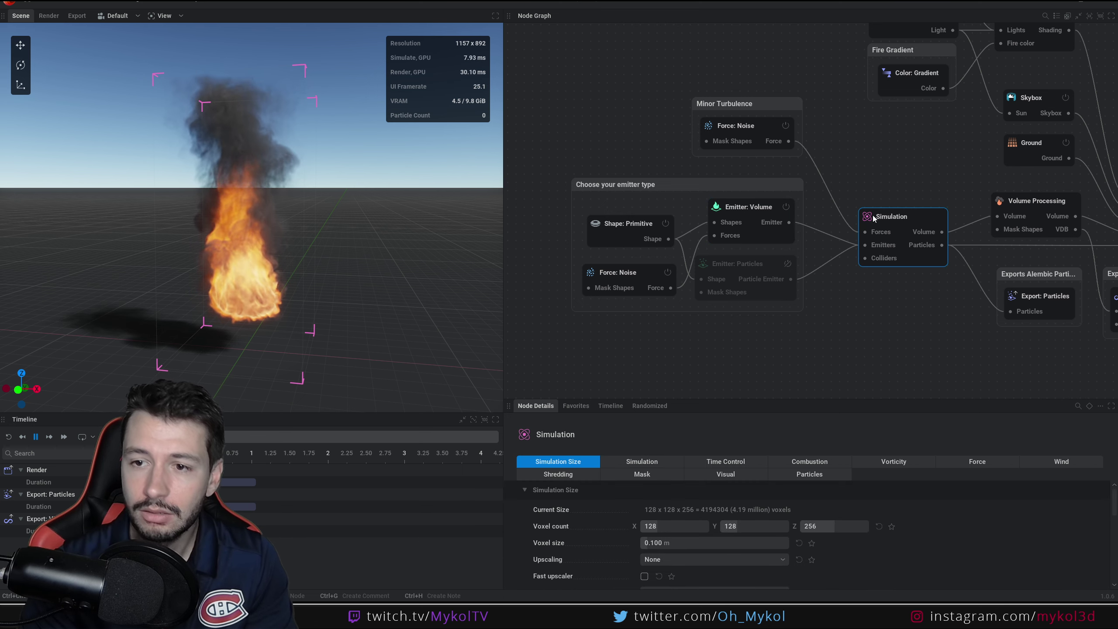
{"action": "middle_click_drag", "start_coordinate": [900, 299], "coordinate": [690, 325]}
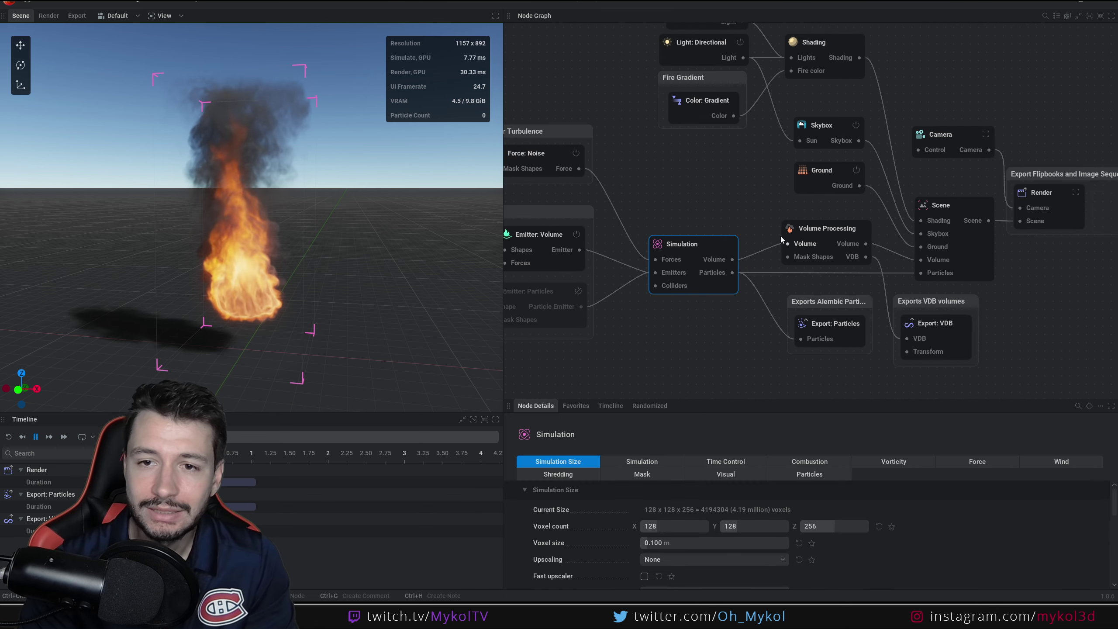
{"action": "left_click", "coordinate": [647, 459]}
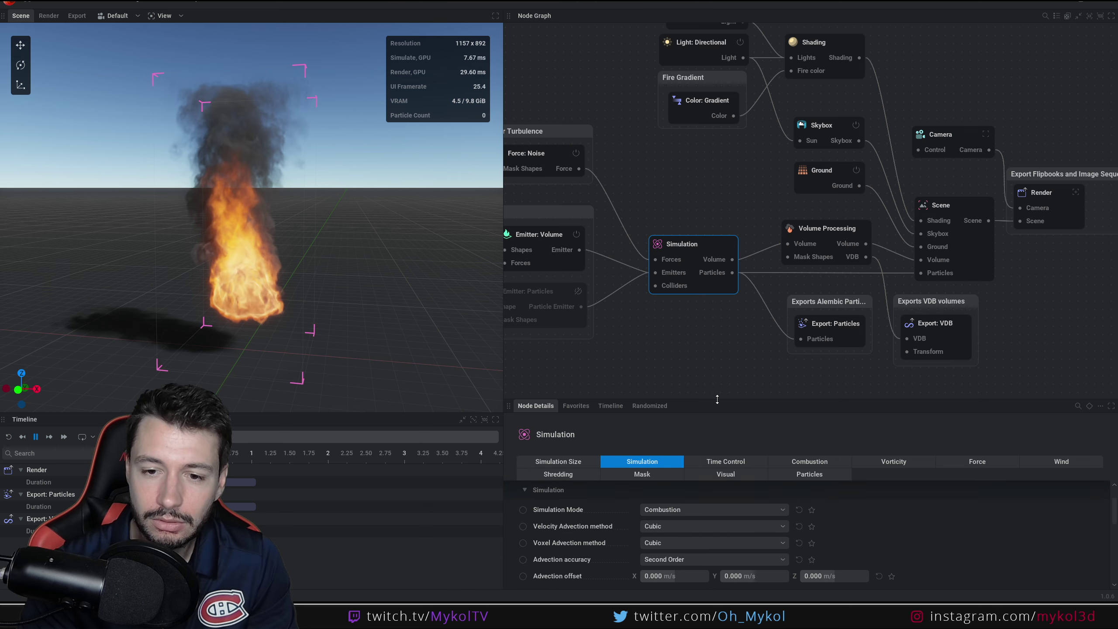
{"action": "left_click_drag", "start_coordinate": [717, 400], "coordinate": [733, 281]}
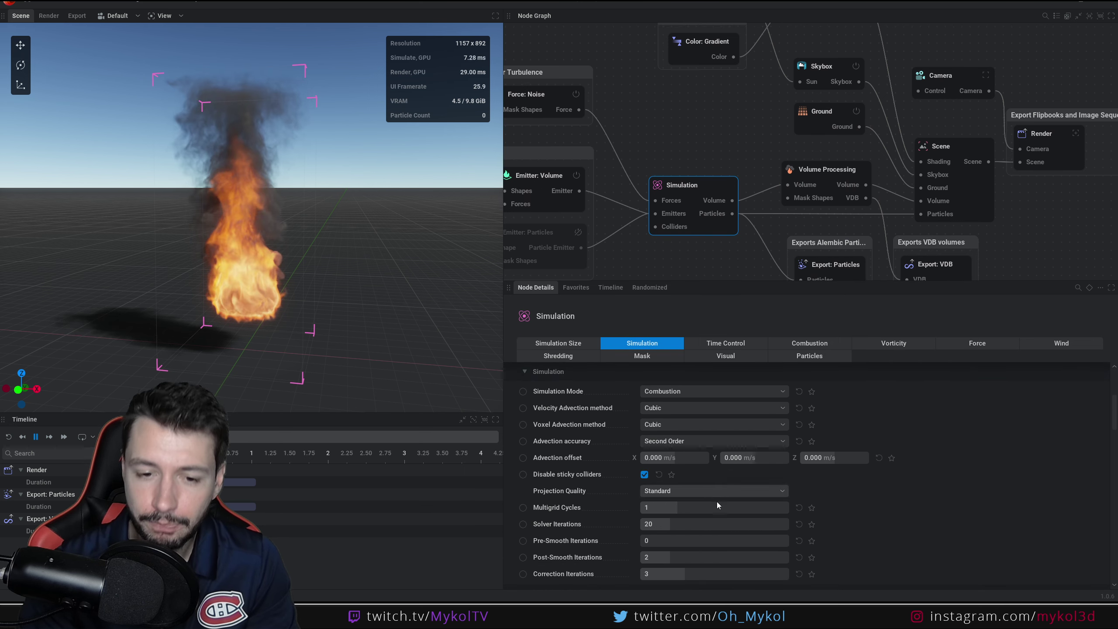
{"action": "scroll", "coordinate": [720, 505], "scroll_direction": "down", "scroll_amount": 5}
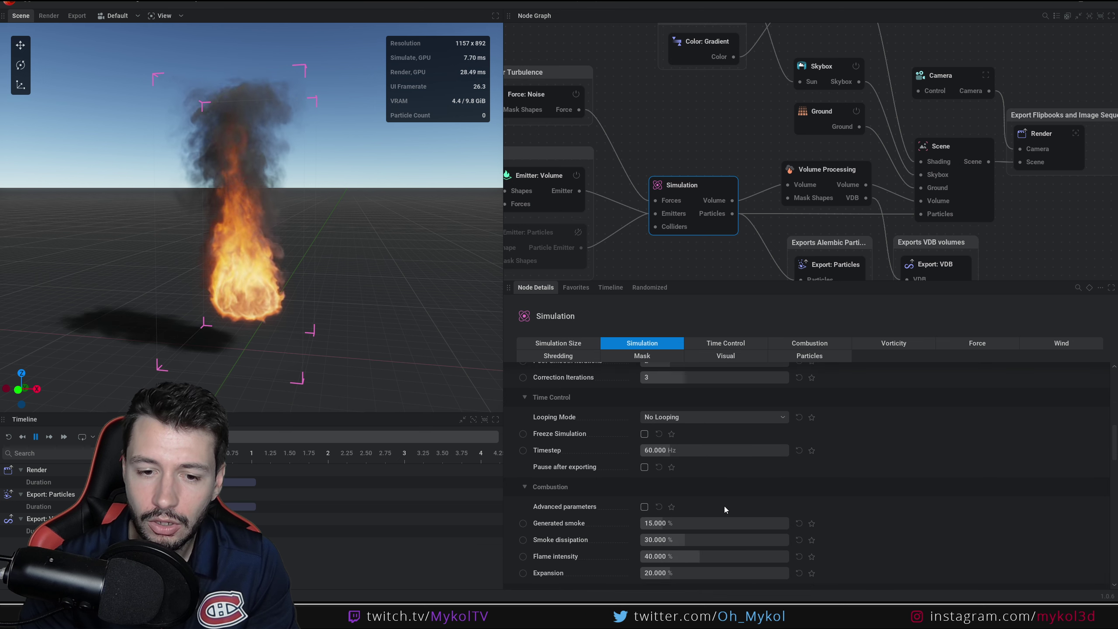
{"action": "scroll", "coordinate": [725, 506], "scroll_direction": "down", "scroll_amount": 3}
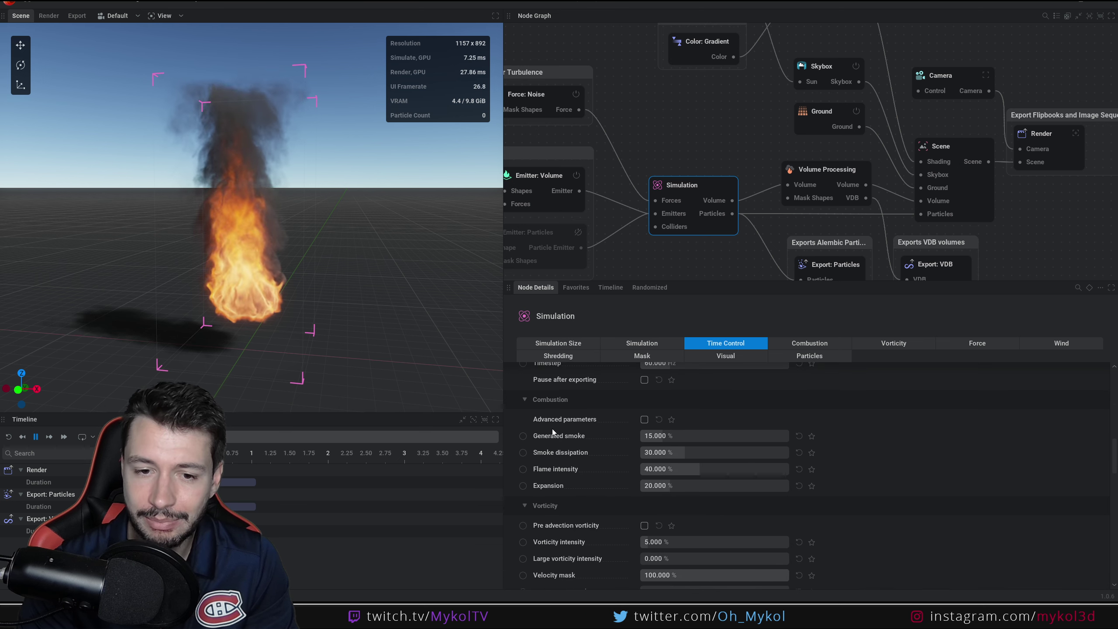
{"action": "scroll", "coordinate": [568, 473], "scroll_direction": "down", "scroll_amount": 3}
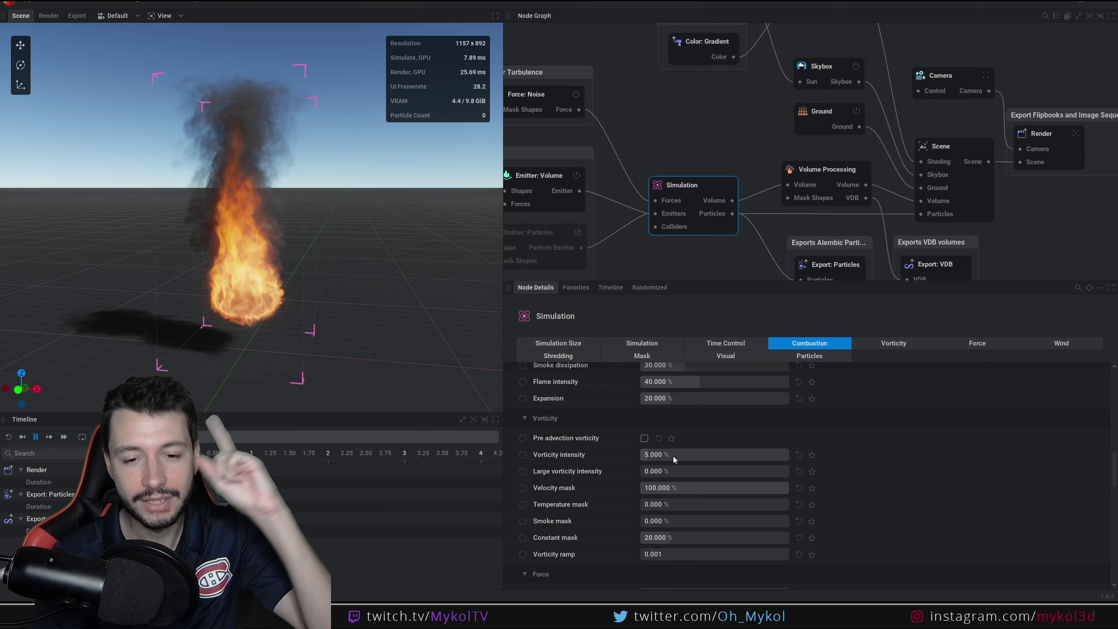
Try the Simulation node's vorticity intensity at 100% and about 52%, and set it to about 5.667%
{"action": "left_click_drag", "start_coordinate": [673, 457], "coordinate": [788, 455]}
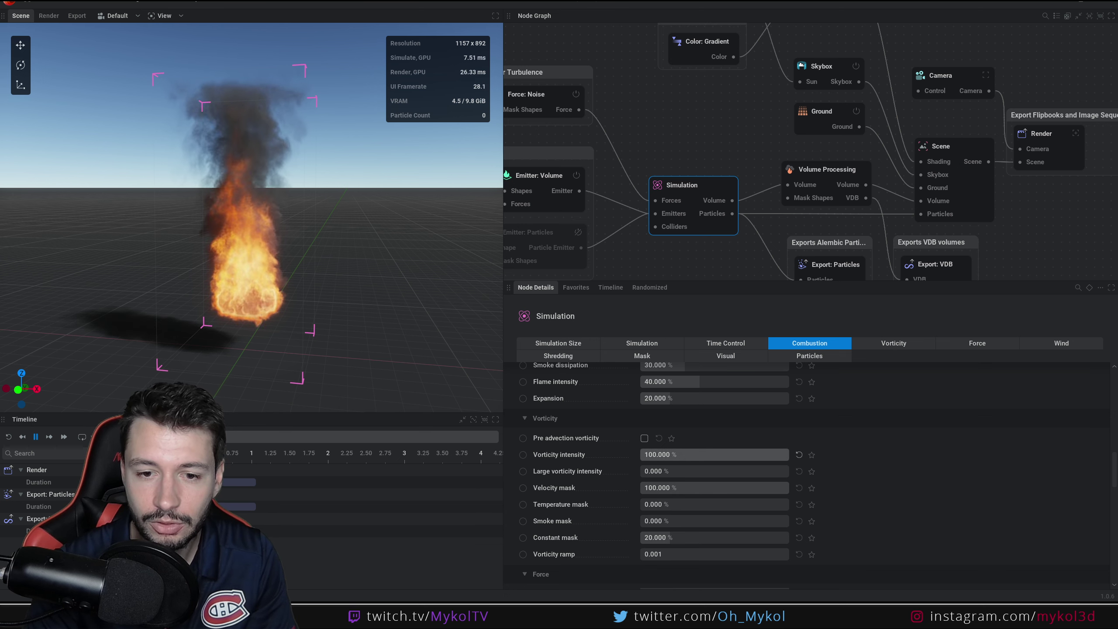
{"action": "scroll", "coordinate": [225, 325], "scroll_direction": "up", "scroll_amount": 3}
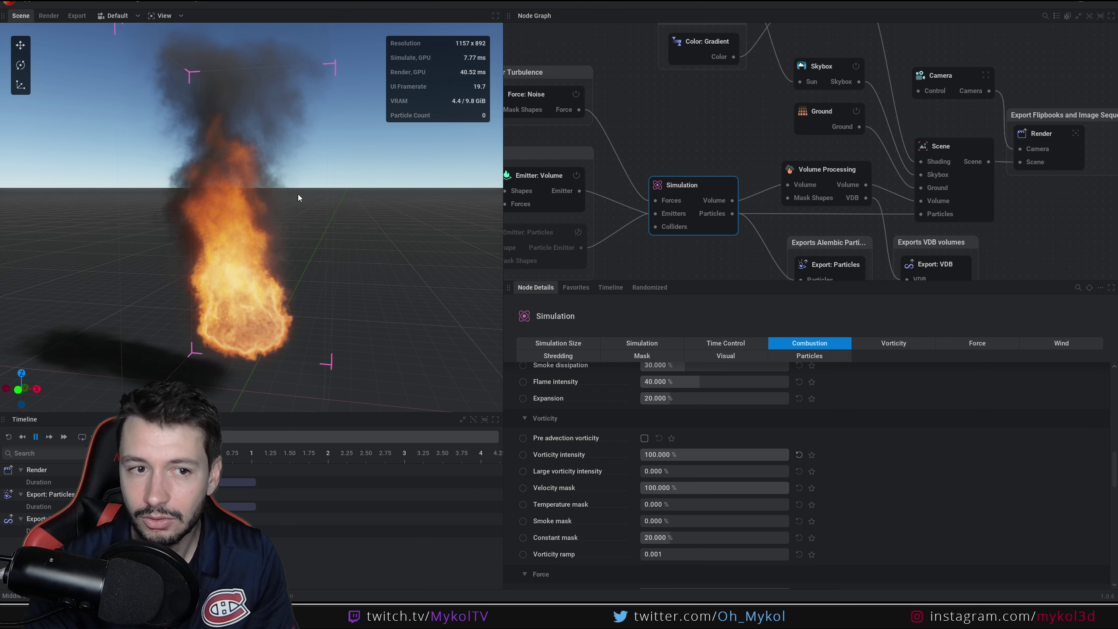
{"action": "left_click_drag", "start_coordinate": [744, 455], "coordinate": [750, 454]}
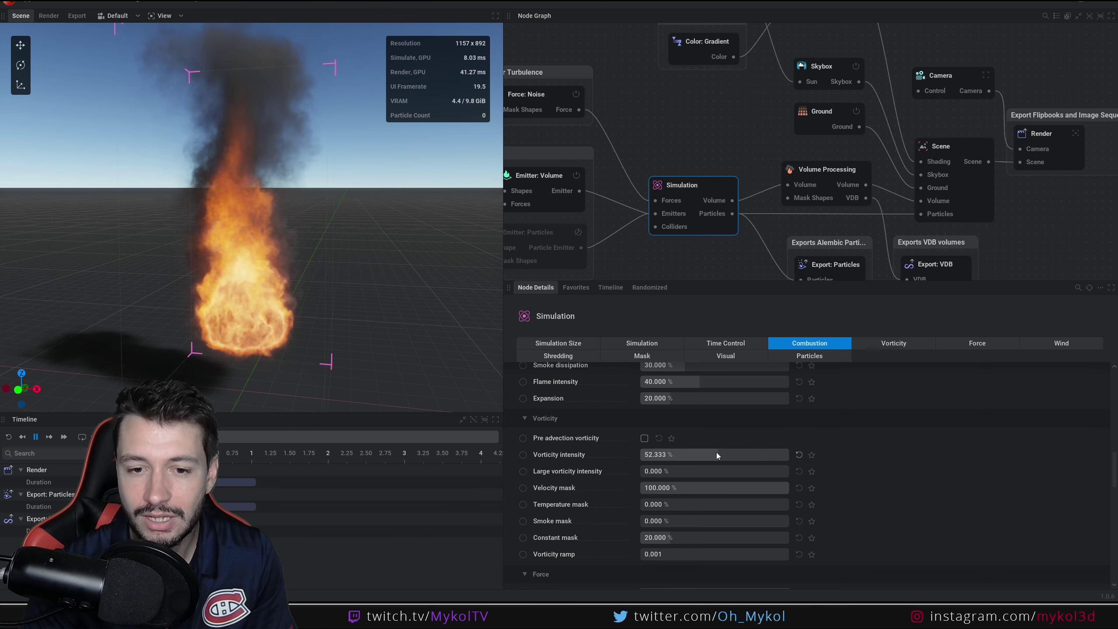
{"action": "mouse_move", "coordinate": [717, 453]}
{"action": "left_mouse_down"}
{"action": "mouse_move", "coordinate": [693, 460]}
{"action": "mouse_move", "coordinate": [708, 456]}
{"action": "left_mouse_up"}
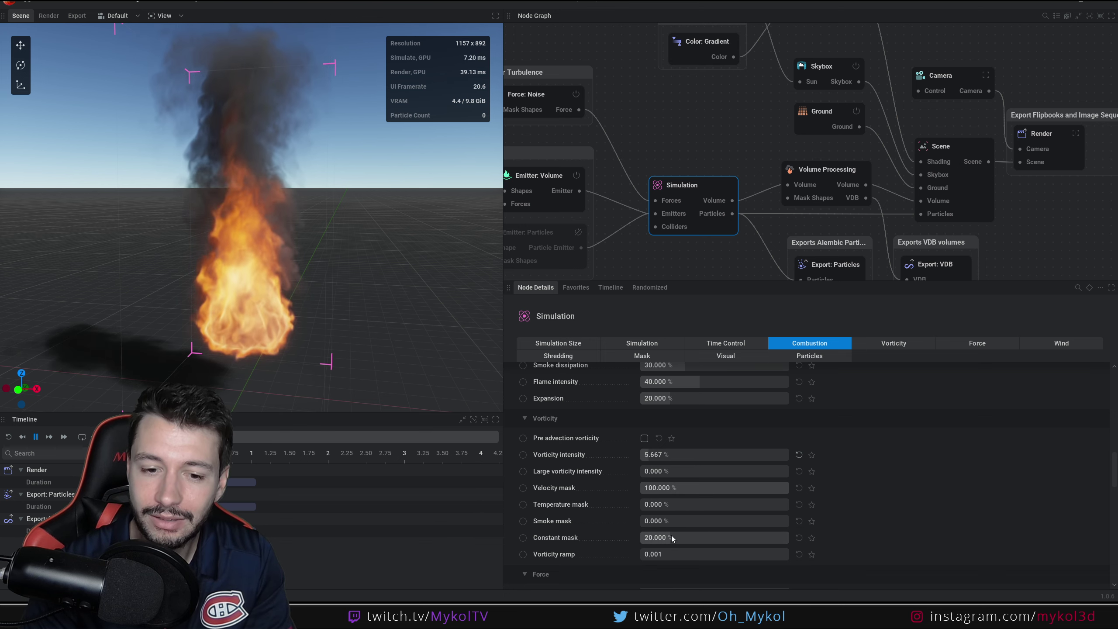
Raise the vorticity ramp to 5.000 and return it to 0.001
{"action": "left_click_drag", "start_coordinate": [668, 556], "coordinate": [788, 556]}
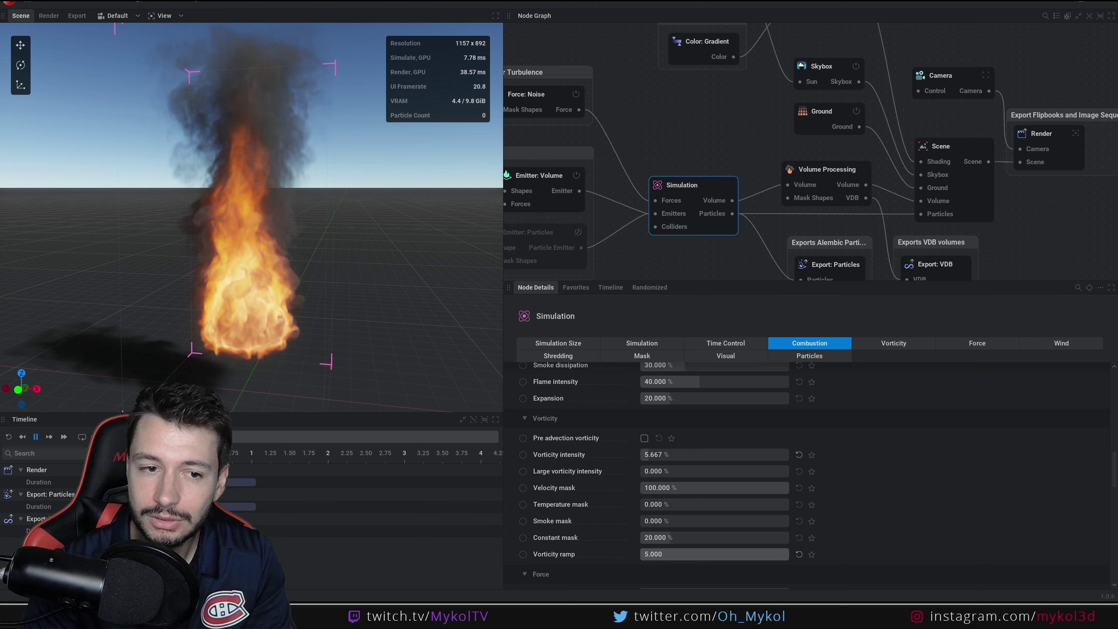
{"action": "left_click_drag", "start_coordinate": [666, 556], "coordinate": [640, 556]}
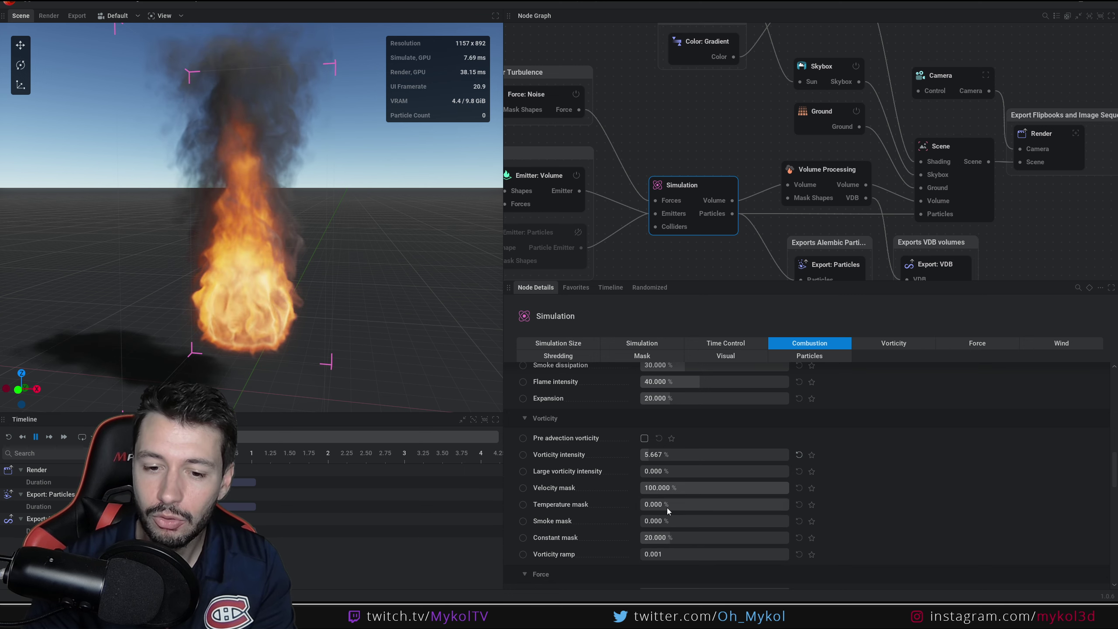
Set the Simulation node's Force Tightness to 0%
{"action": "scroll", "coordinate": [668, 508], "scroll_direction": "down", "scroll_amount": 4}
{"action": "scroll", "coordinate": [656, 511], "scroll_direction": "down", "scroll_amount": 1}
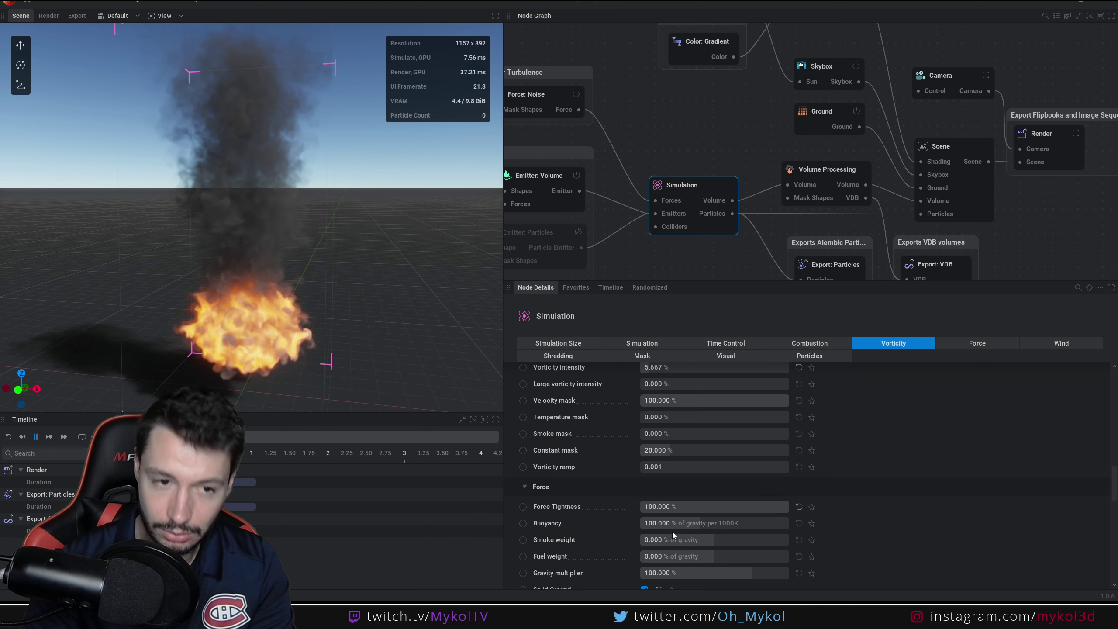
{"action": "left_click_drag", "start_coordinate": [705, 507], "coordinate": [640, 506]}
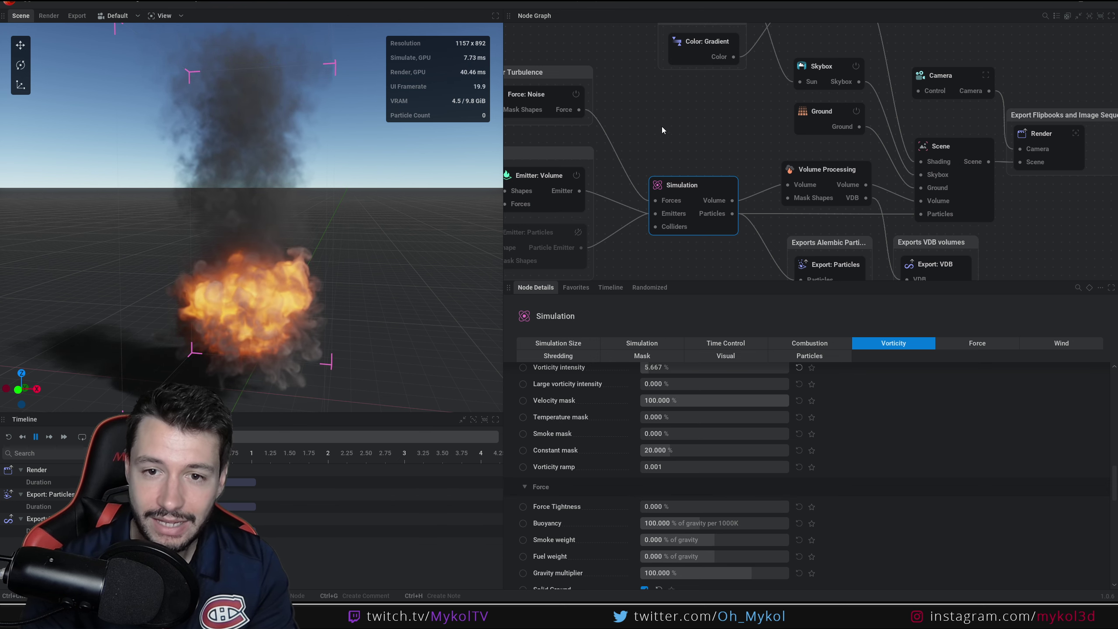
Add a Force: Toroidal node connected to the Simulation node's Forces input
{"action": "middle_click_drag", "start_coordinate": [662, 126], "coordinate": [781, 105]}
{"action": "scroll", "coordinate": [798, 95], "scroll_direction": "down", "scroll_amount": 3}
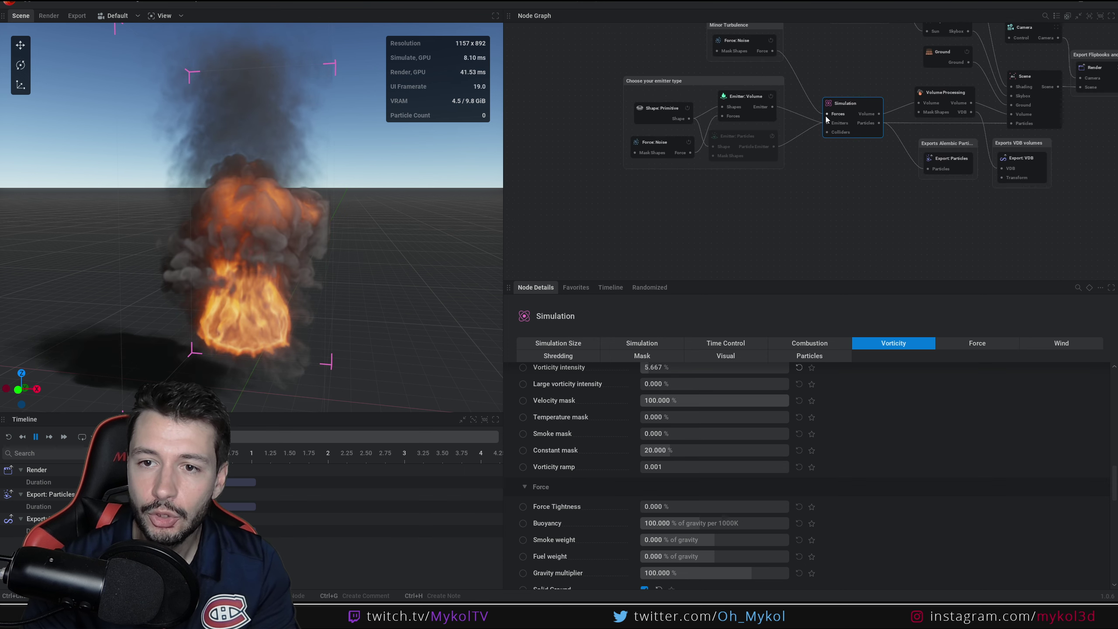
{"action": "left_click_drag", "start_coordinate": [827, 114], "coordinate": [779, 206]}
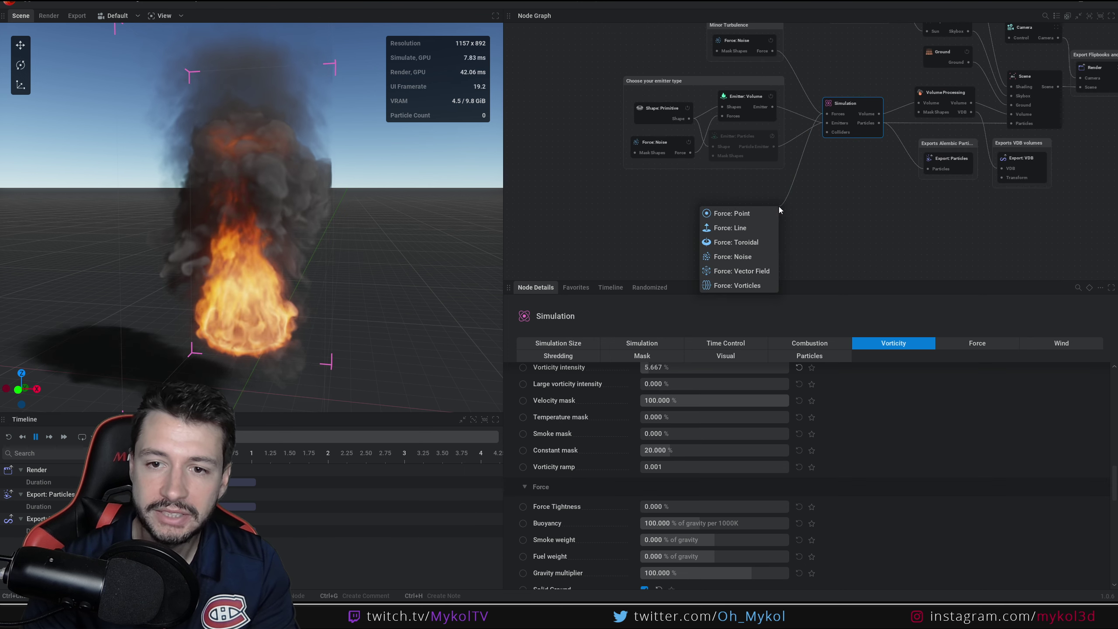
{"action": "left_click", "coordinate": [750, 248]}
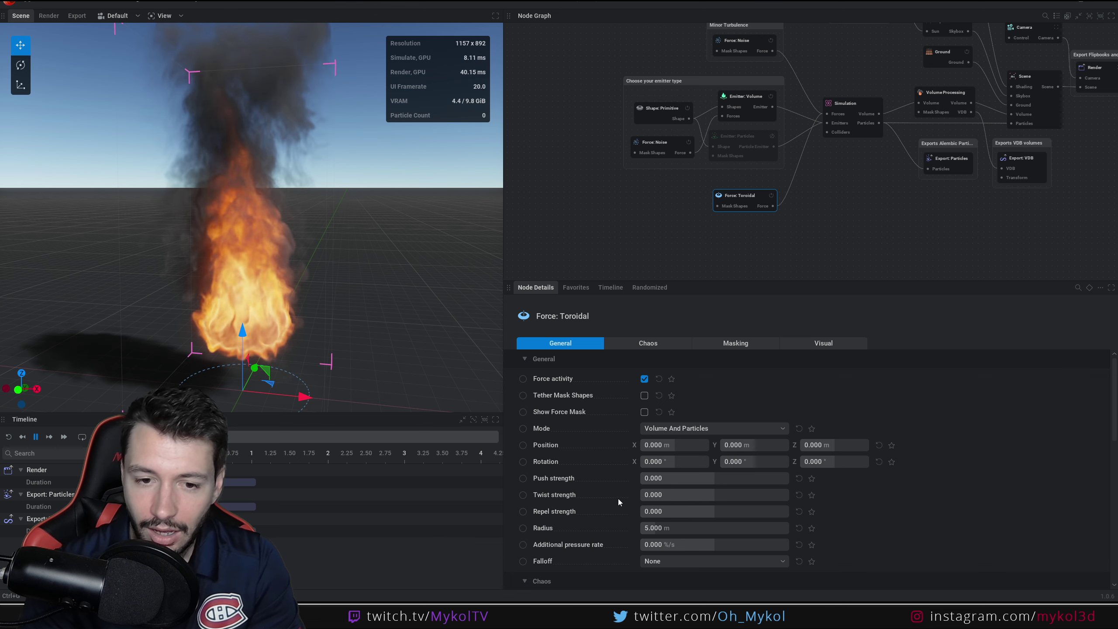
Try the toroidal force's twist strength at 5.000, and set it to 1.000
{"action": "left_click_drag", "start_coordinate": [682, 495], "coordinate": [787, 494]}
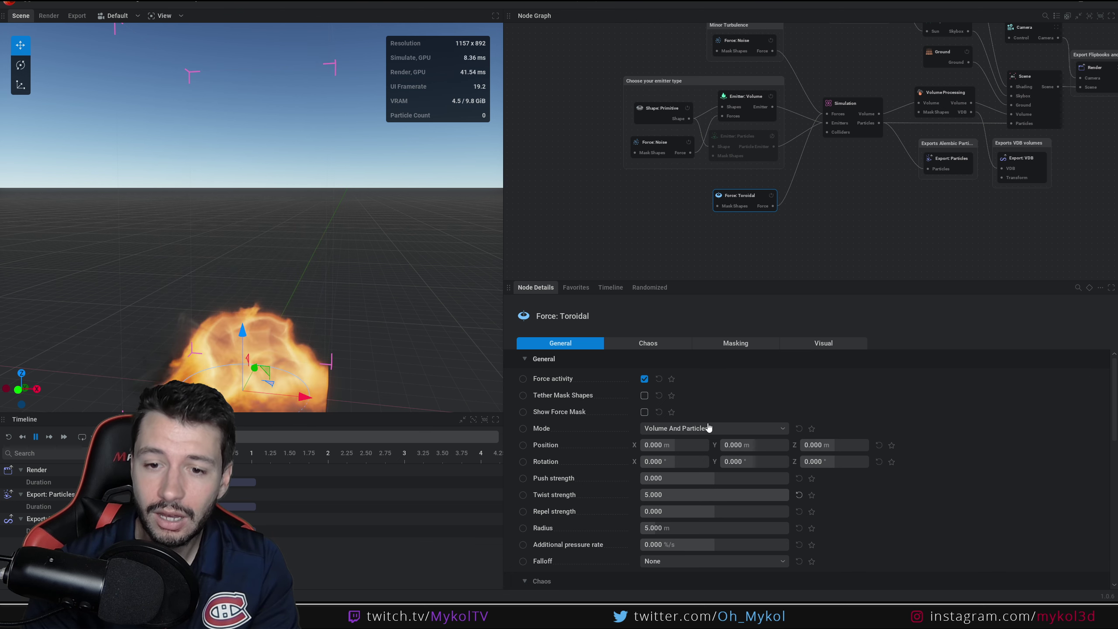
{"action": "double_click", "coordinate": [686, 495]}
{"action": "type", "text": "1"}
{"action": "key", "text": "Return"}
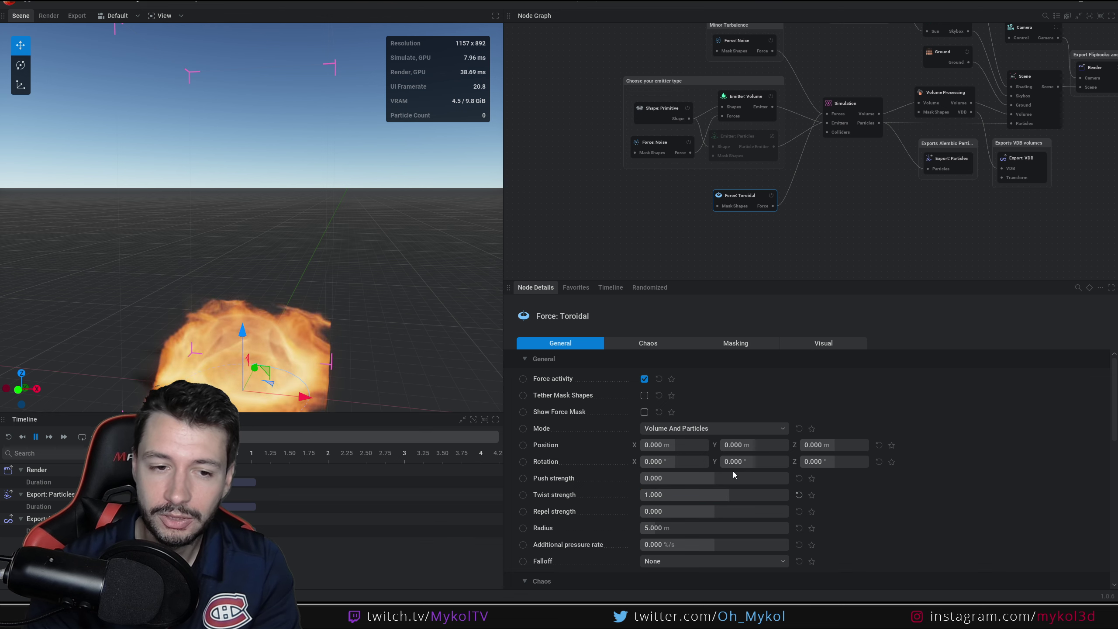
Change the emitter's Shape: Primitive type to Sphere and raise it to about Z 16.761 m
{"action": "middle_click_drag", "start_coordinate": [854, 191], "coordinate": [754, 272]}
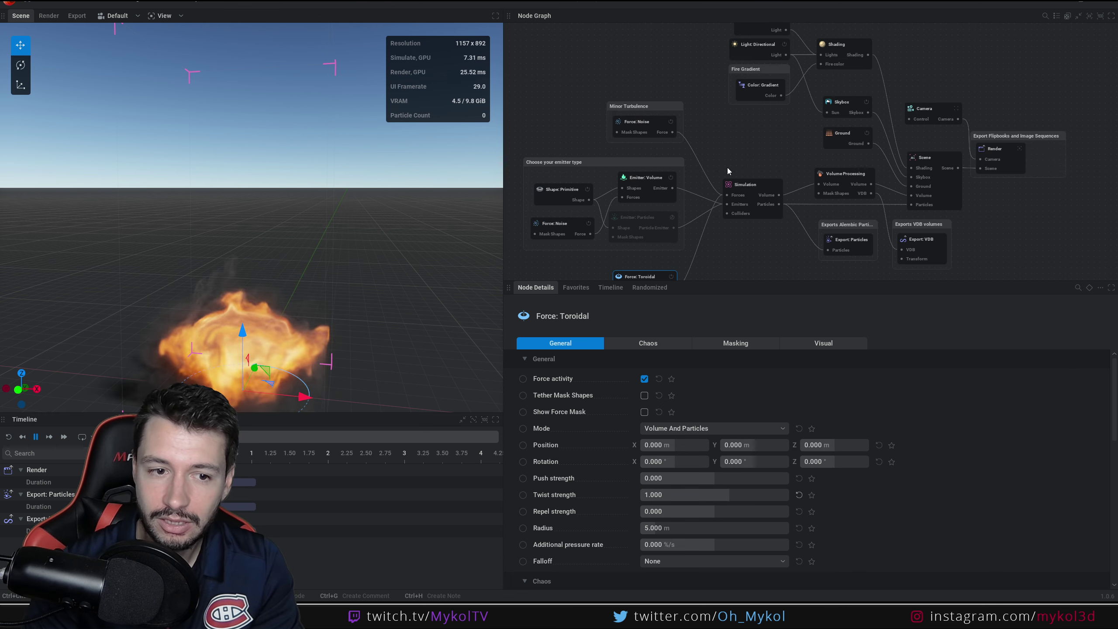
{"action": "left_click", "coordinate": [557, 190]}
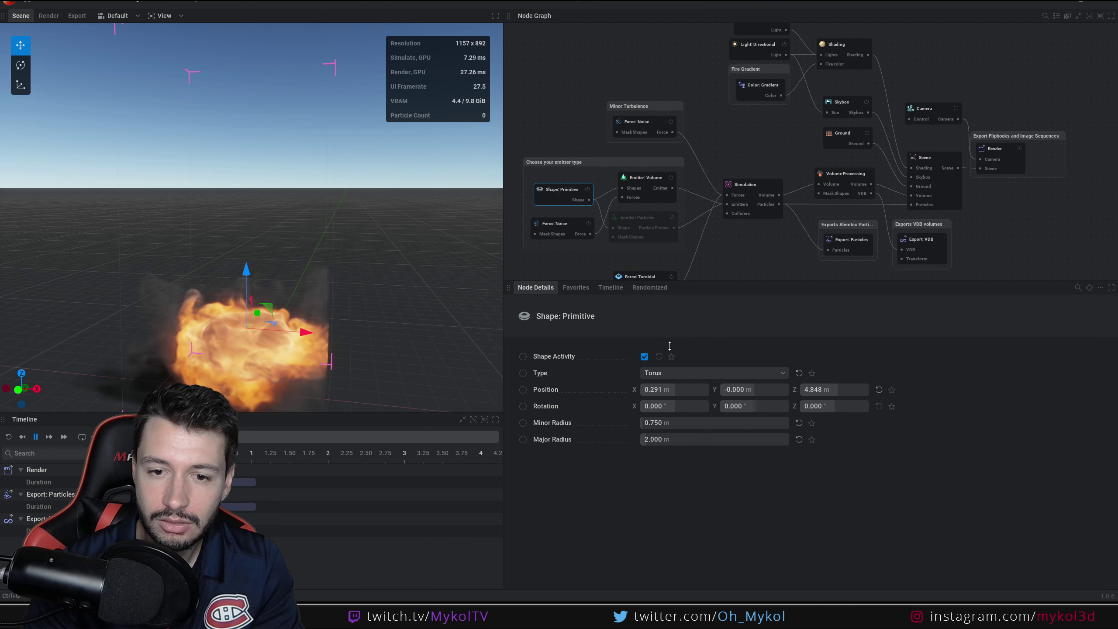
{"action": "left_click", "coordinate": [682, 373]}
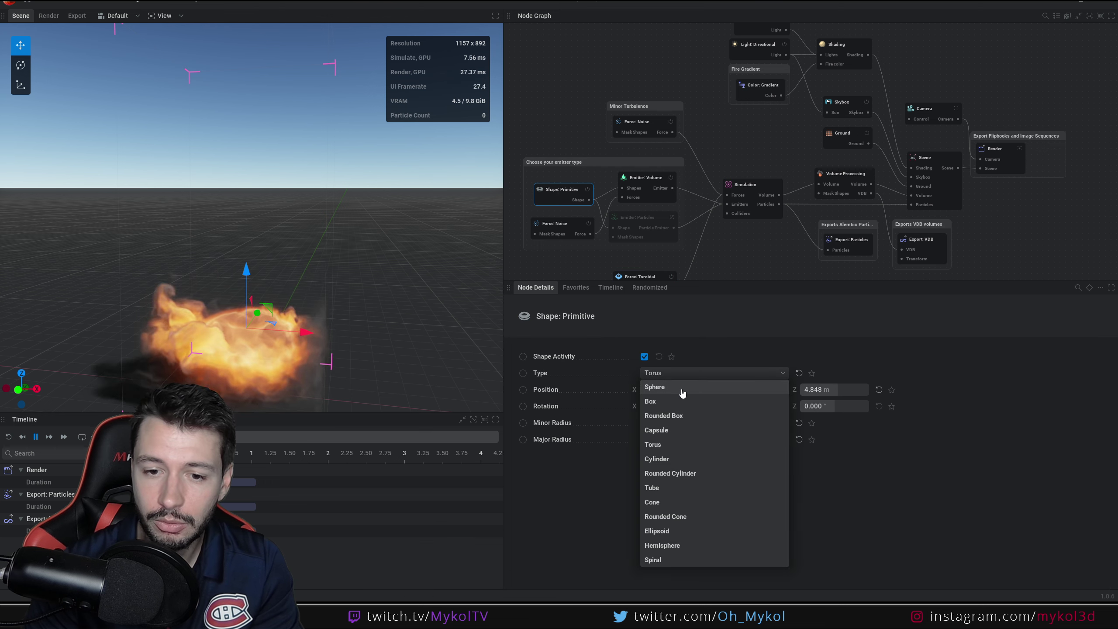
{"action": "left_click", "coordinate": [681, 388]}
{"action": "left_click_drag", "start_coordinate": [246, 293], "coordinate": [246, 120]}
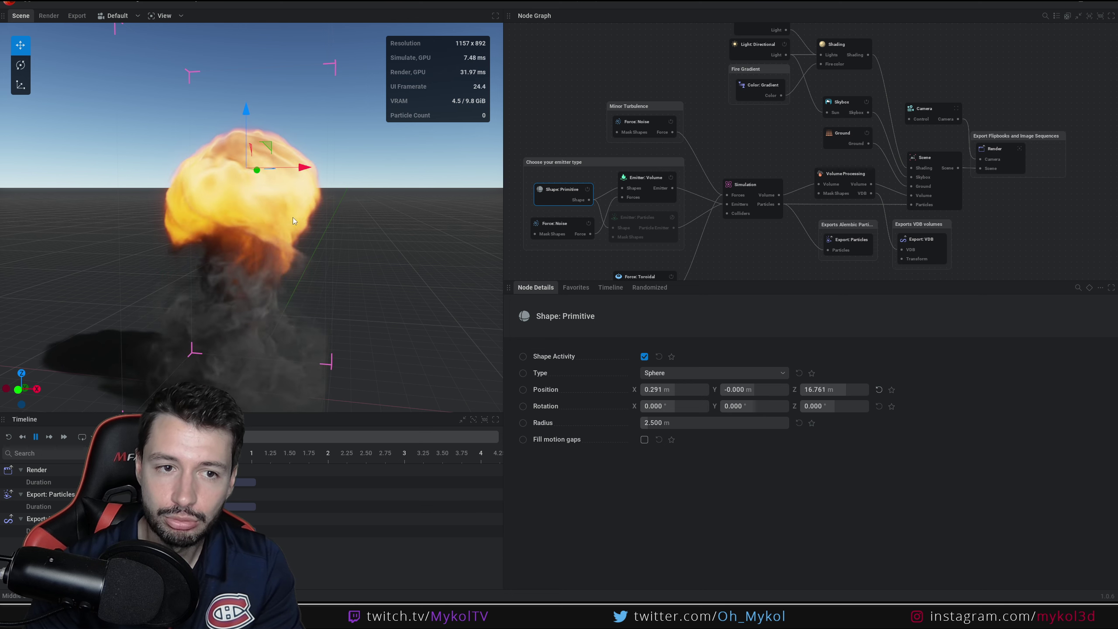
Try keyframing the sphere's position, remove the keyframe, and drive the position with a new Mod: Oscillator node
{"action": "middle_click_drag", "start_coordinate": [563, 111], "coordinate": [645, 108]}
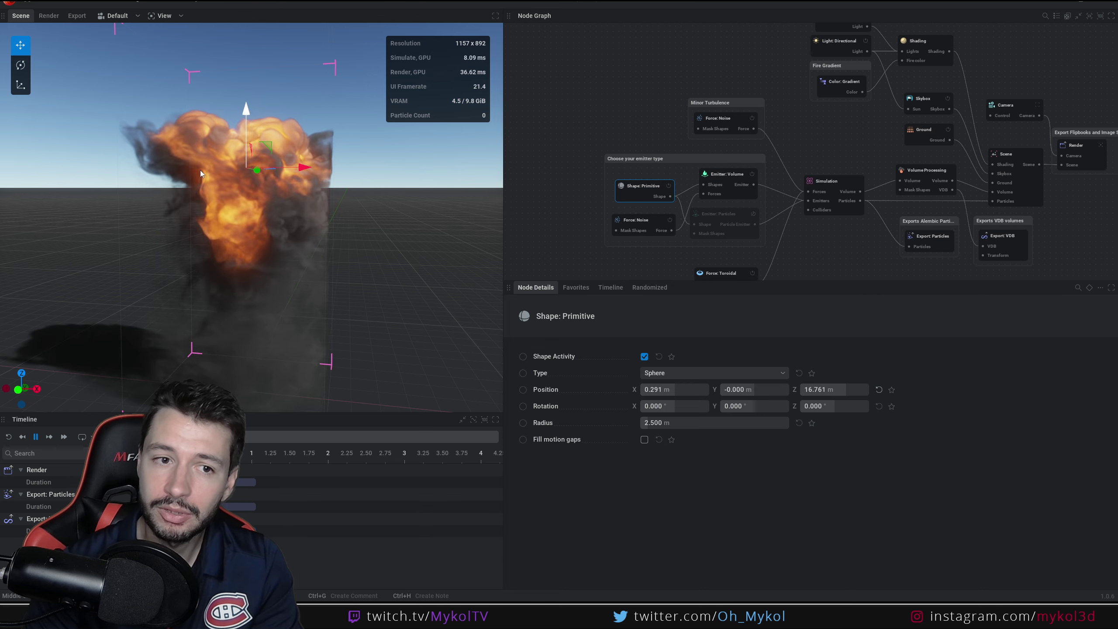
{"action": "left_click", "coordinate": [522, 392]}
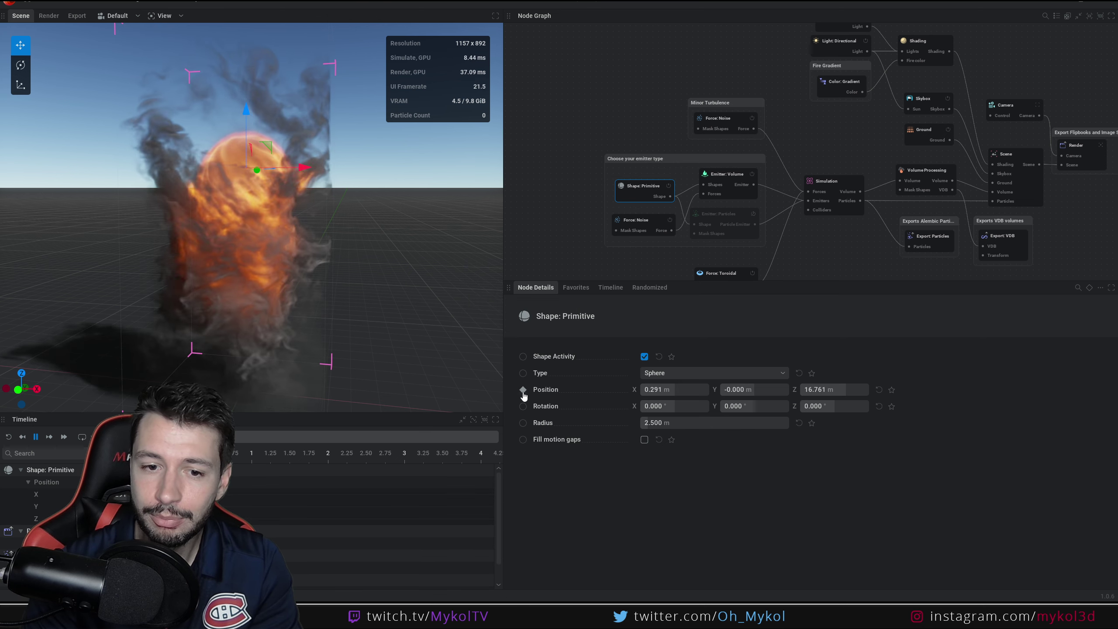
{"action": "left_click", "coordinate": [523, 391]}
{"action": "middle_click_drag", "start_coordinate": [567, 228], "coordinate": [684, 247]}
{"action": "left_click_drag", "start_coordinate": [737, 215], "coordinate": [647, 220]}
{"action": "left_click", "coordinate": [618, 241]}
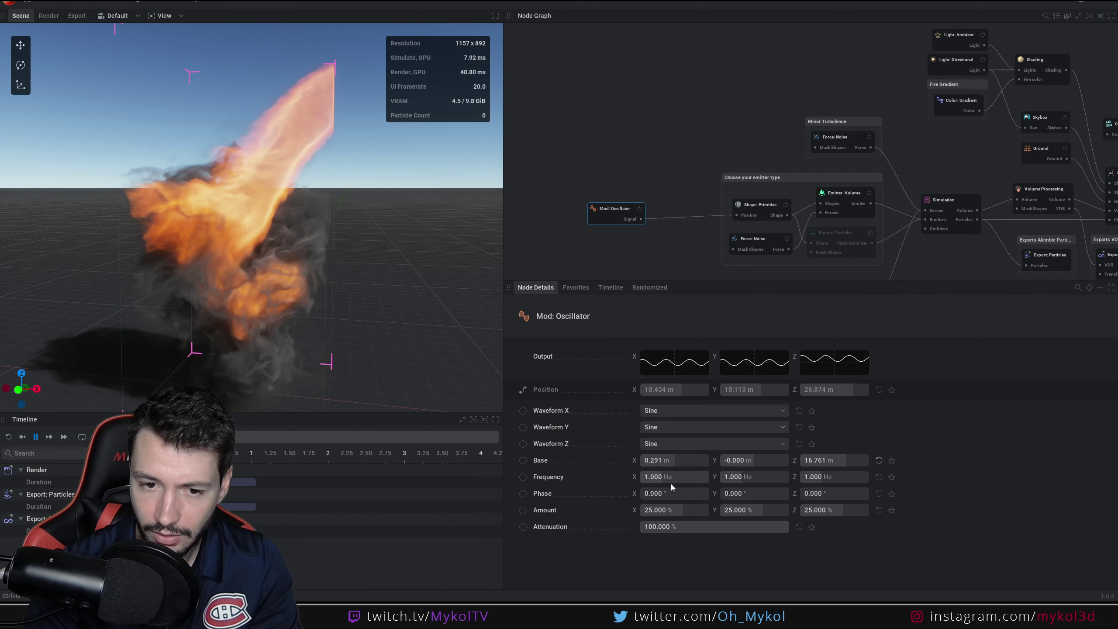
Set the oscillator's frequency to 0.001 Hz on X and Y and about 1.491 Hz on Z, with base X at -6.667 m
{"action": "left_click_drag", "start_coordinate": [673, 478], "coordinate": [642, 477]}
{"action": "left_click_drag", "start_coordinate": [775, 475], "coordinate": [744, 477]}
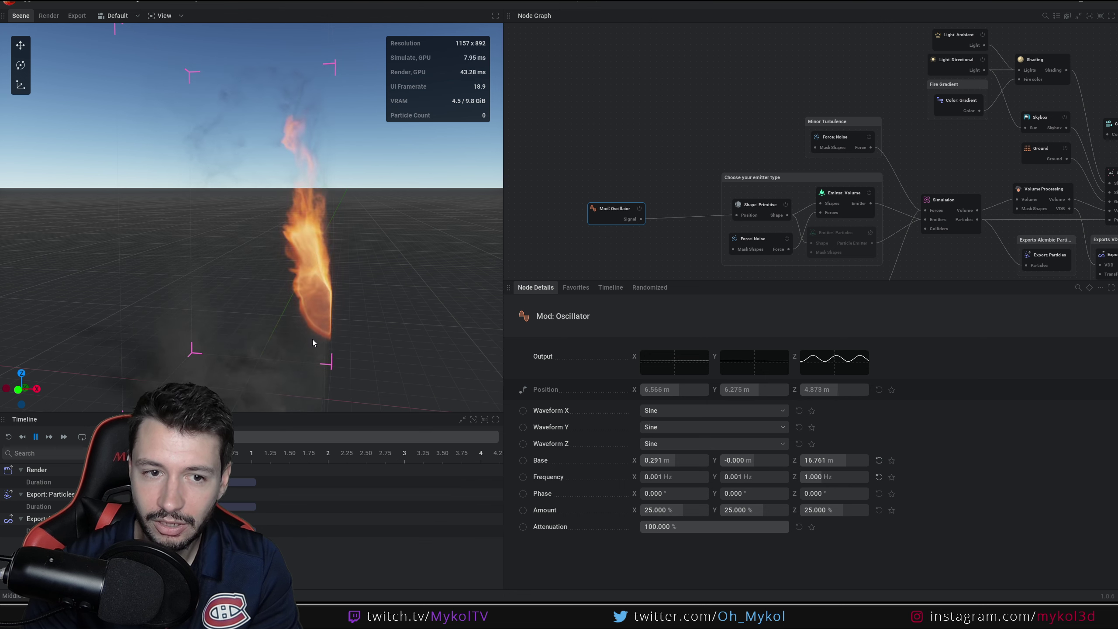
{"action": "mouse_move", "coordinate": [676, 464]}
{"action": "left_mouse_down"}
{"action": "mouse_move", "coordinate": [695, 463]}
{"action": "mouse_move", "coordinate": [680, 464]}
{"action": "left_mouse_up"}
{"action": "double_click", "coordinate": [674, 462]}
{"action": "type", "text": "042"}
{"action": "key", "text": "Return"}
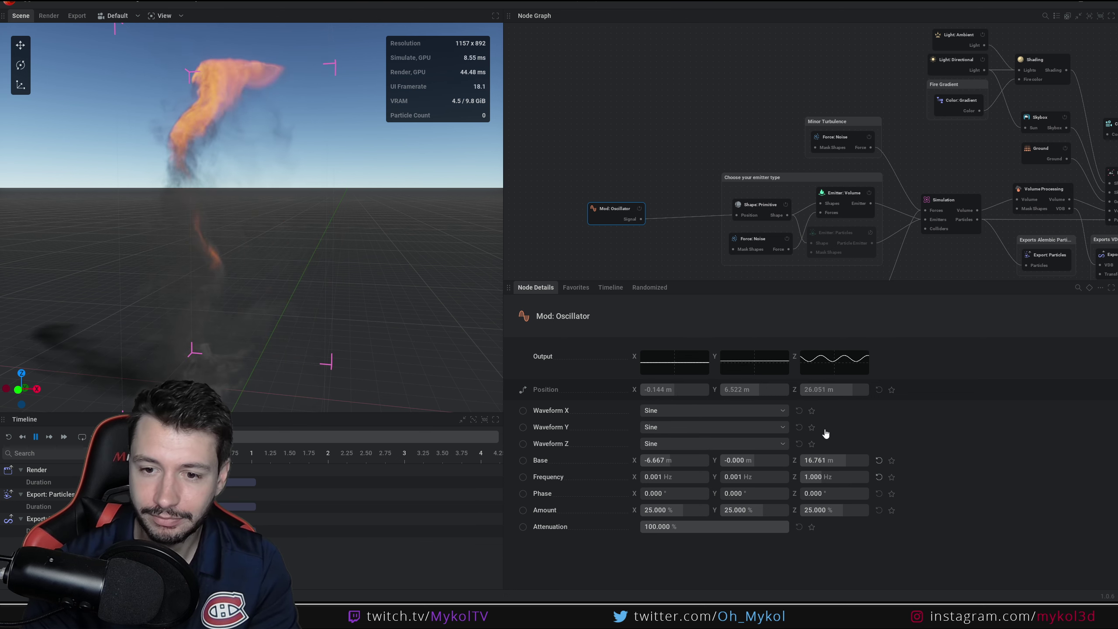
{"action": "left_click_drag", "start_coordinate": [829, 475], "coordinate": [849, 475]}
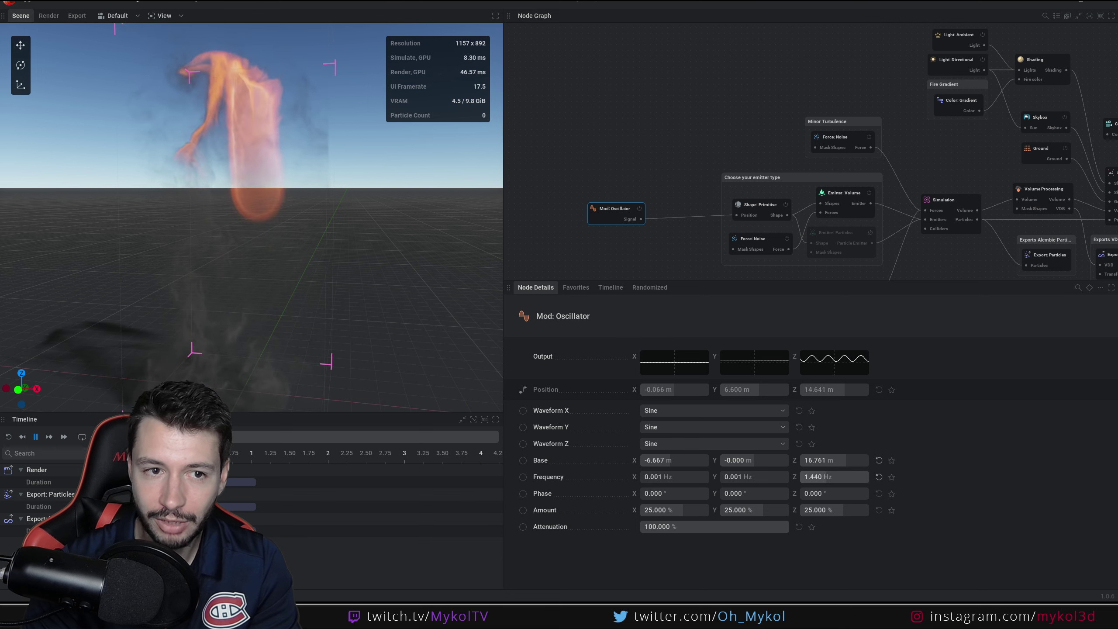
{"action": "left_click_drag", "start_coordinate": [830, 476], "coordinate": [833, 476]}
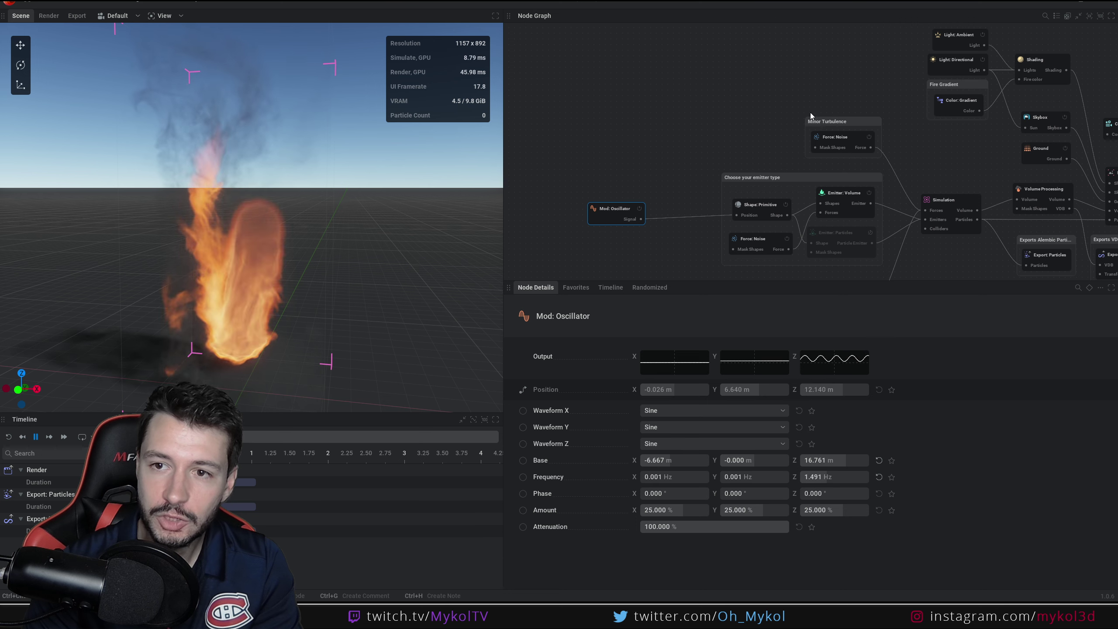
Recolor the dark brown stop of the Fire Gradient's Color: Gradient node to dark green
{"action": "middle_click_drag", "start_coordinate": [811, 112], "coordinate": [678, 204]}
{"action": "scroll", "coordinate": [698, 168], "scroll_direction": "up", "scroll_amount": 3}
{"action": "middle_click_drag", "start_coordinate": [698, 168], "coordinate": [554, 163]}
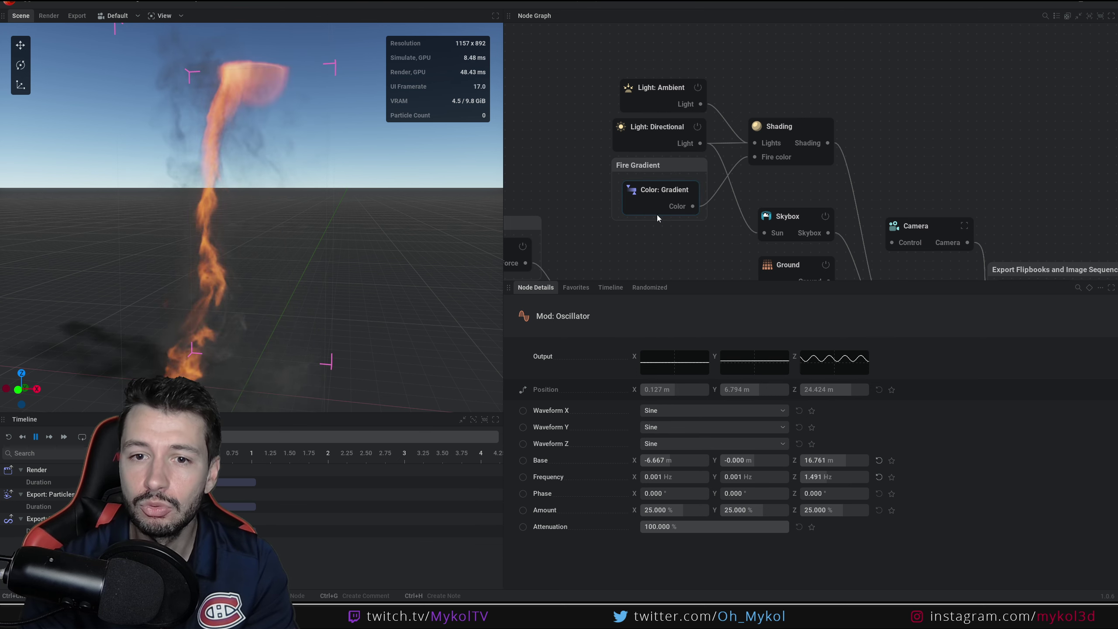
{"action": "left_click", "coordinate": [664, 194]}
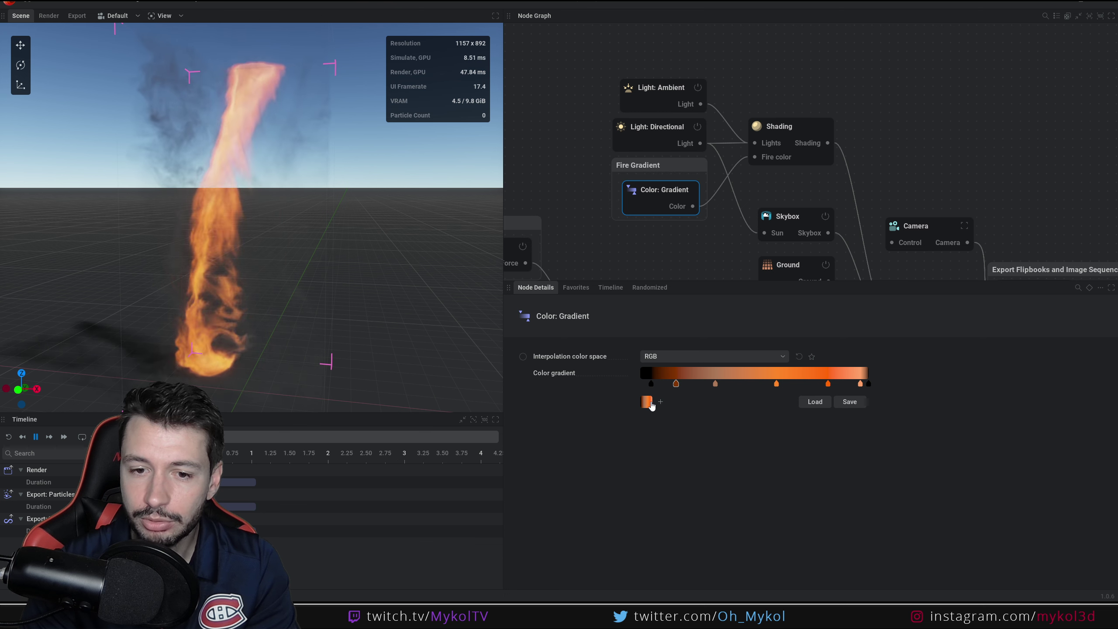
{"action": "left_click", "coordinate": [676, 384]}
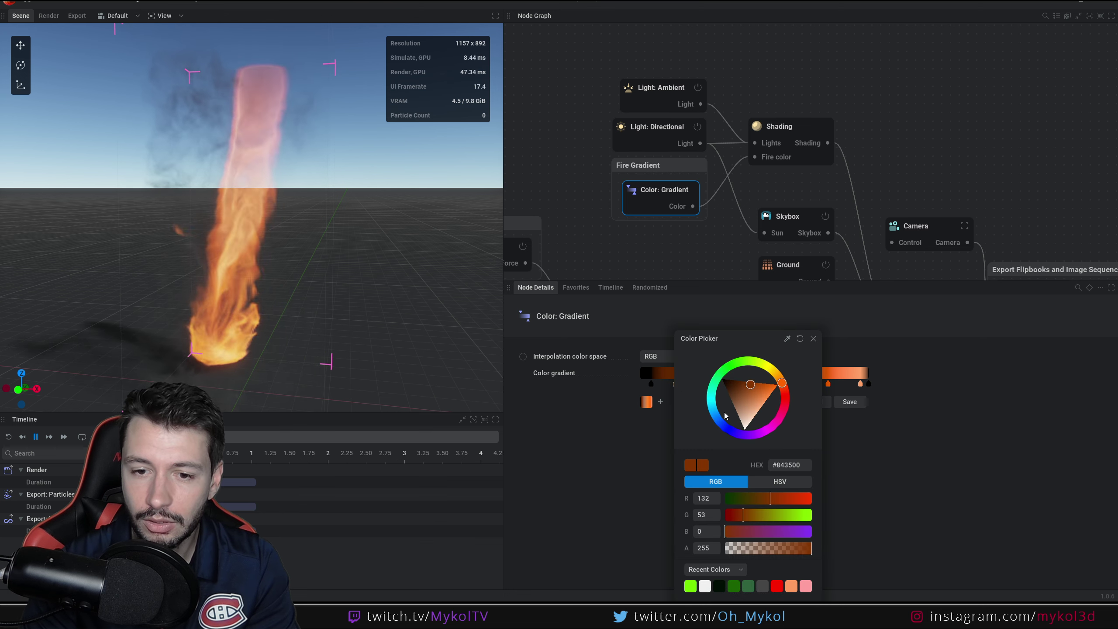
{"action": "left_click", "coordinate": [742, 363]}
{"action": "left_click", "coordinate": [813, 338]}
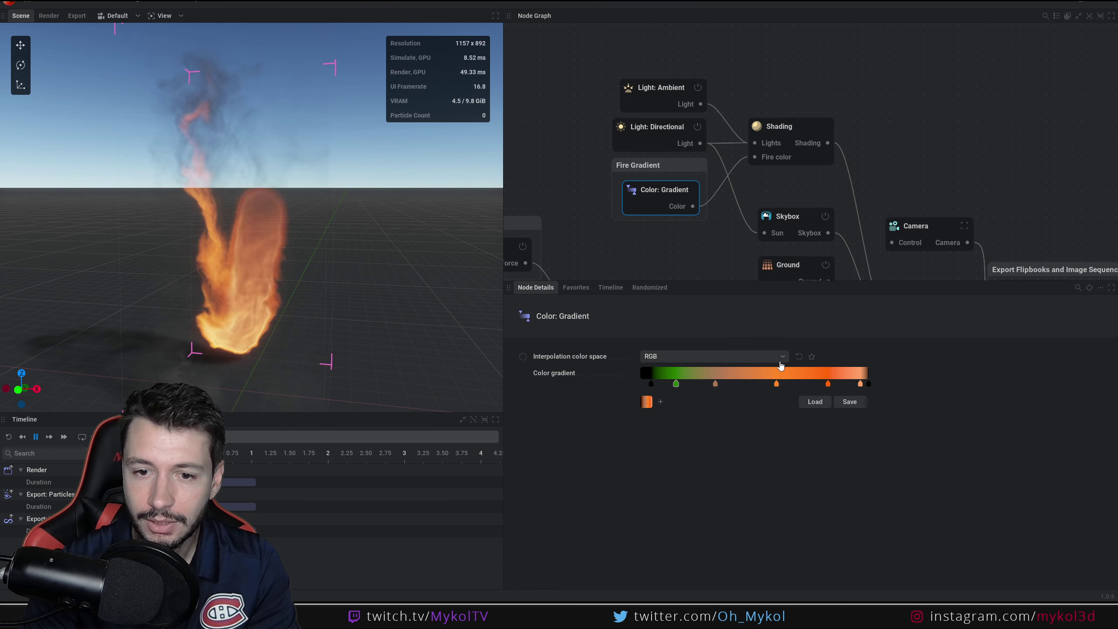
Recolor the fire gradient's two middle stops, the tan one to #5CAC58 and the orange one to bright green
{"action": "left_click", "coordinate": [716, 383]}
{"action": "left_click", "coordinate": [732, 364]}
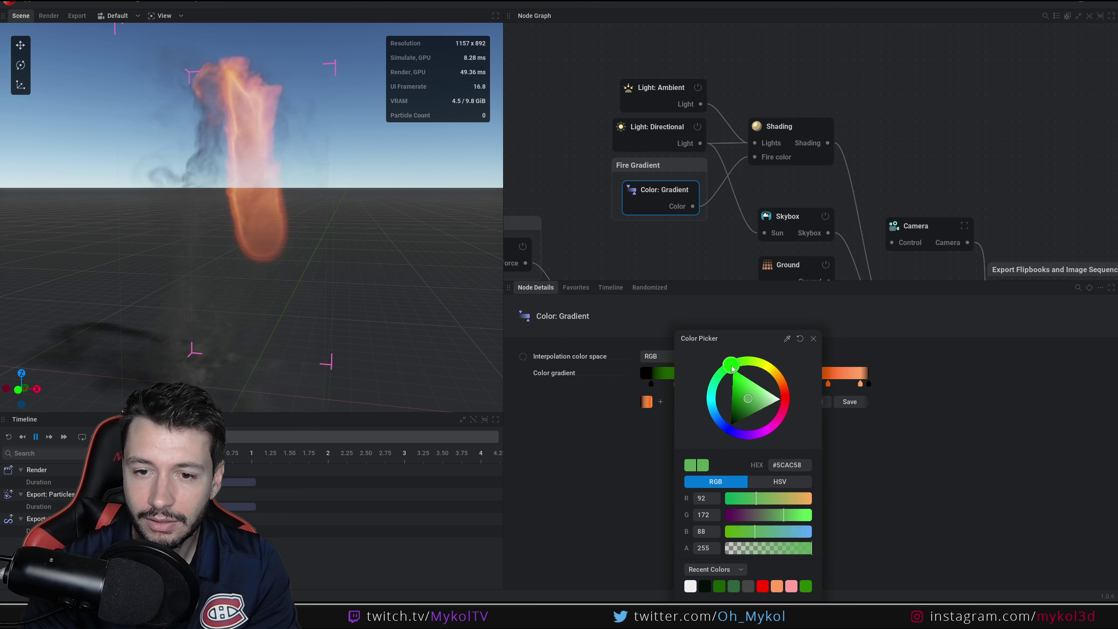
{"action": "left_click", "coordinate": [813, 339]}
{"action": "left_click", "coordinate": [777, 383]}
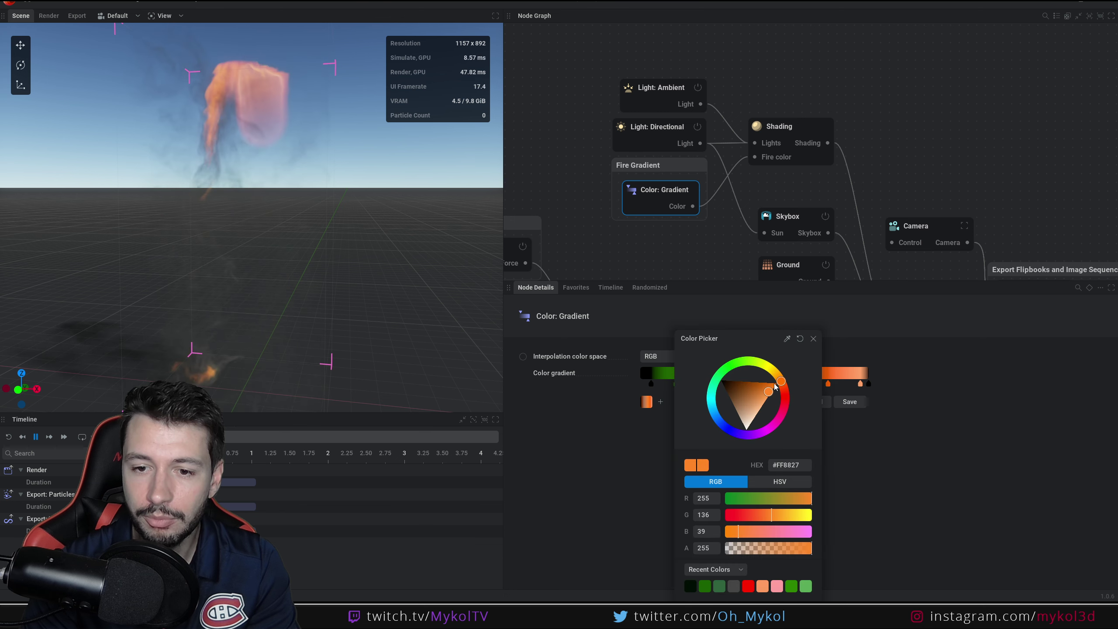
{"action": "left_click", "coordinate": [735, 366]}
{"action": "left_click", "coordinate": [814, 340]}
Recolor the last two orange stops of the fire gradient to bright green and turquoise #69FFE0
{"action": "left_click", "coordinate": [829, 383]}
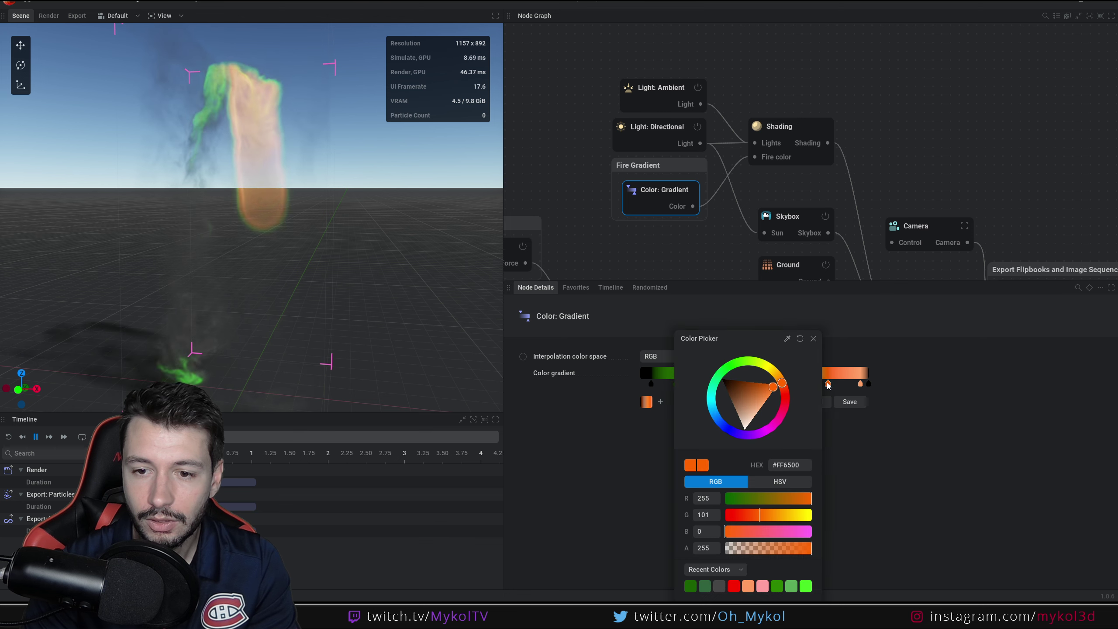
{"action": "left_click", "coordinate": [735, 372]}
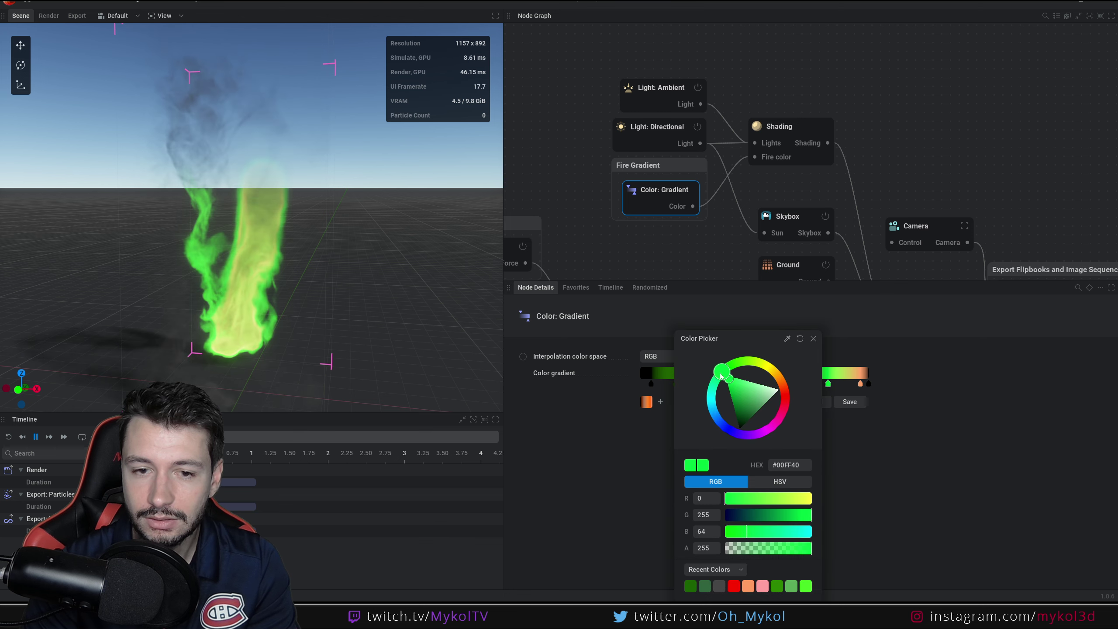
{"action": "left_click", "coordinate": [814, 339]}
{"action": "left_click", "coordinate": [860, 384]}
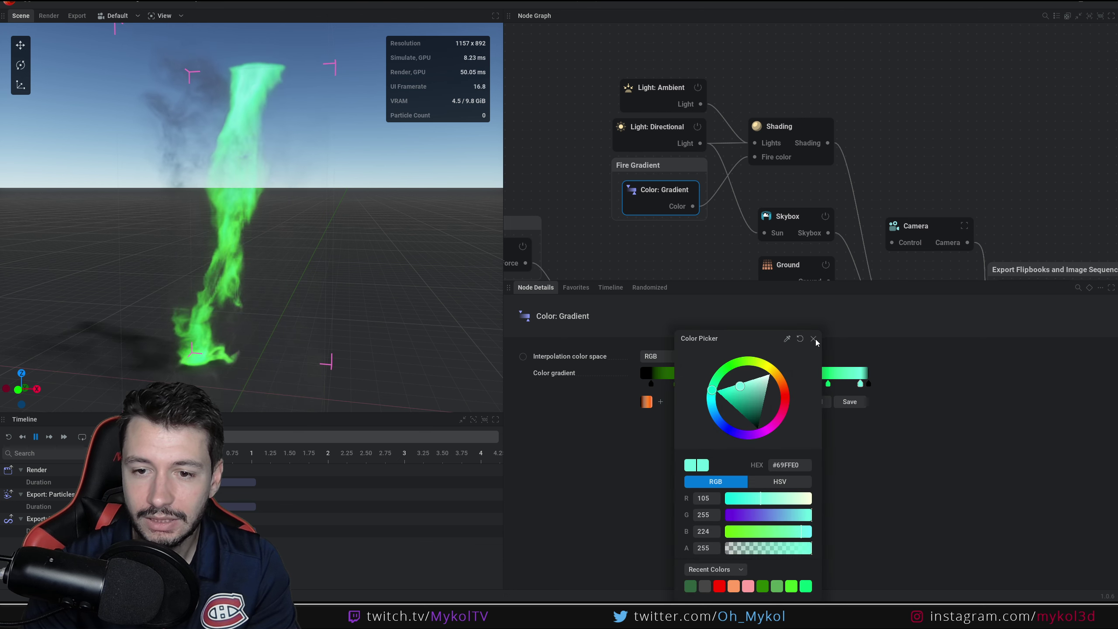
{"action": "left_click", "coordinate": [814, 339]}
Deactivate the oscillator and move the sphere emitter to about X -0.365 m, Y 0.357 m, Z 4.685 m
{"action": "scroll", "coordinate": [712, 220], "scroll_direction": "down", "scroll_amount": 5}
{"action": "middle_click_drag", "start_coordinate": [711, 221], "coordinate": [732, 197]}
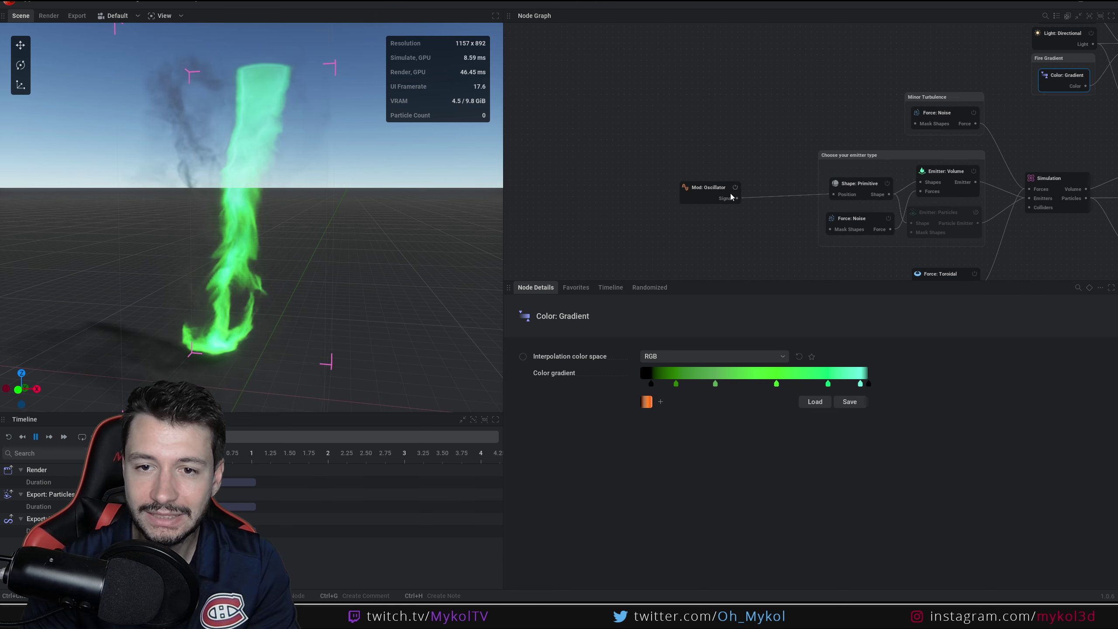
{"action": "left_click", "coordinate": [851, 190]}
{"action": "left_click_drag", "start_coordinate": [289, 130], "coordinate": [265, 330]}
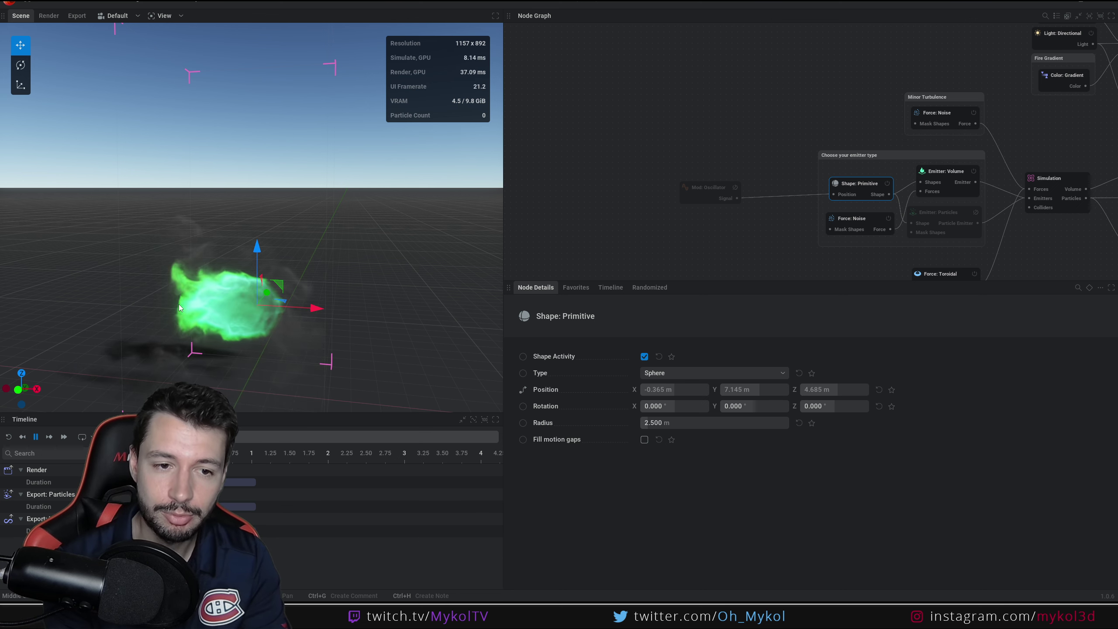
{"action": "right_click_drag", "start_coordinate": [208, 307], "coordinate": [165, 328]}
{"action": "left_click_drag", "start_coordinate": [193, 320], "coordinate": [237, 313]}
Raise the sphere emitter to about Z 12.560 m and view the green fire from above
{"action": "right_click_drag", "start_coordinate": [371, 314], "coordinate": [444, 247]}
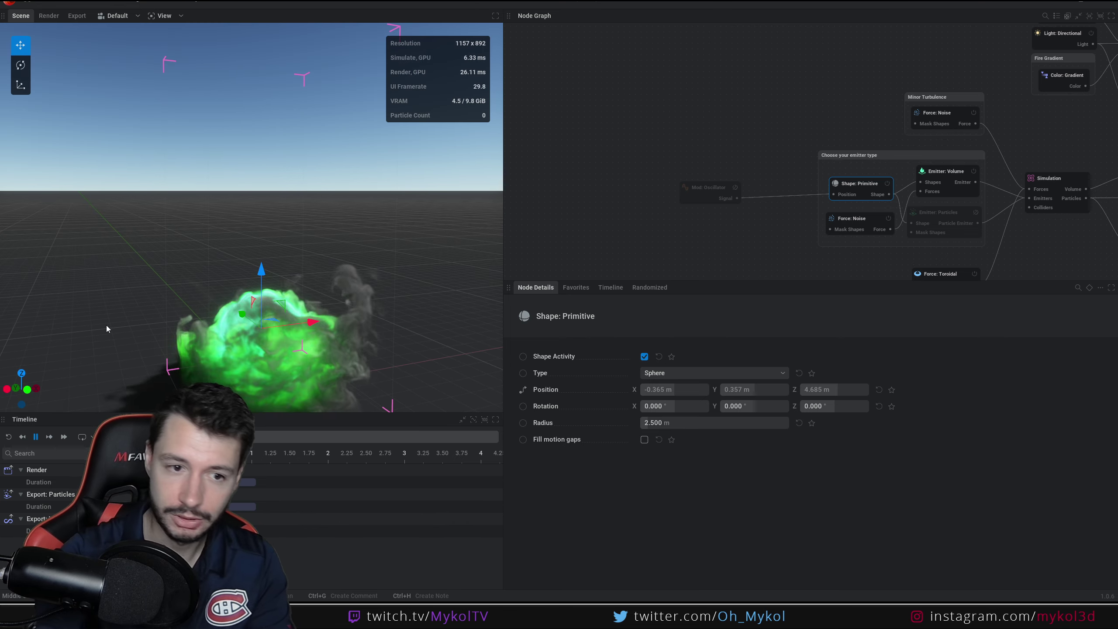
{"action": "right_click_drag", "start_coordinate": [374, 357], "coordinate": [370, 344]}
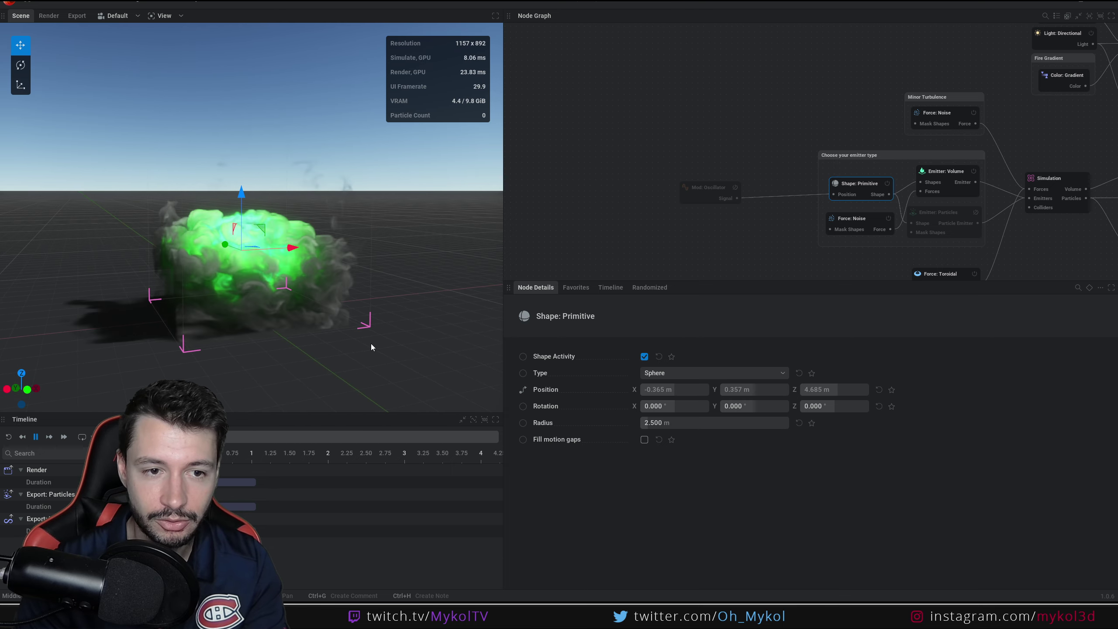
{"action": "left_click_drag", "start_coordinate": [240, 224], "coordinate": [249, 119]}
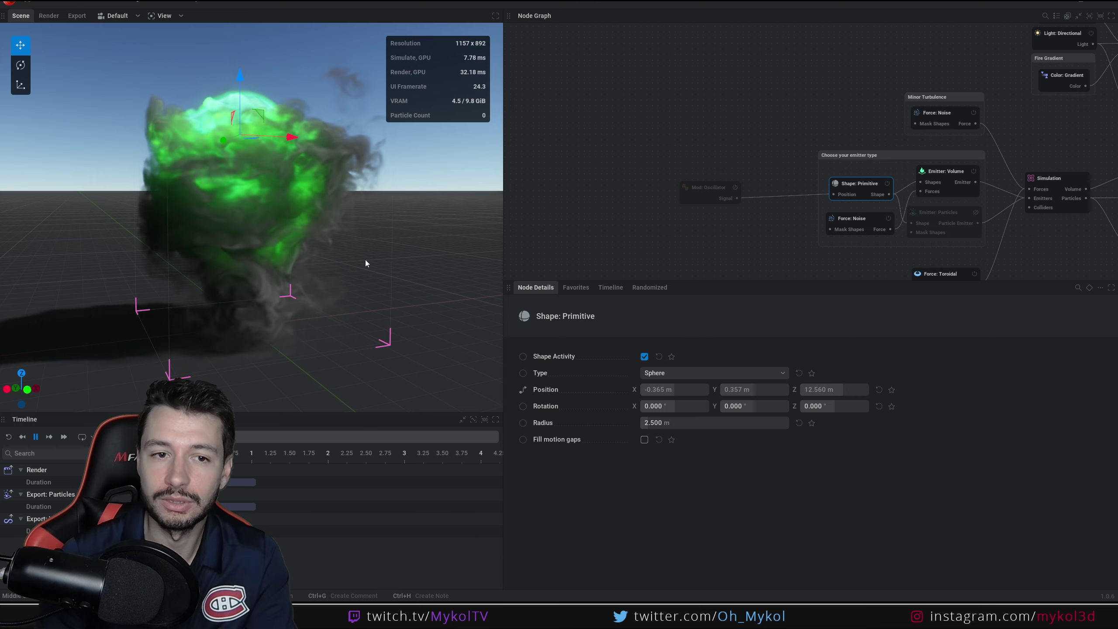
{"action": "left_click_drag", "start_coordinate": [358, 211], "coordinate": [305, 274]}
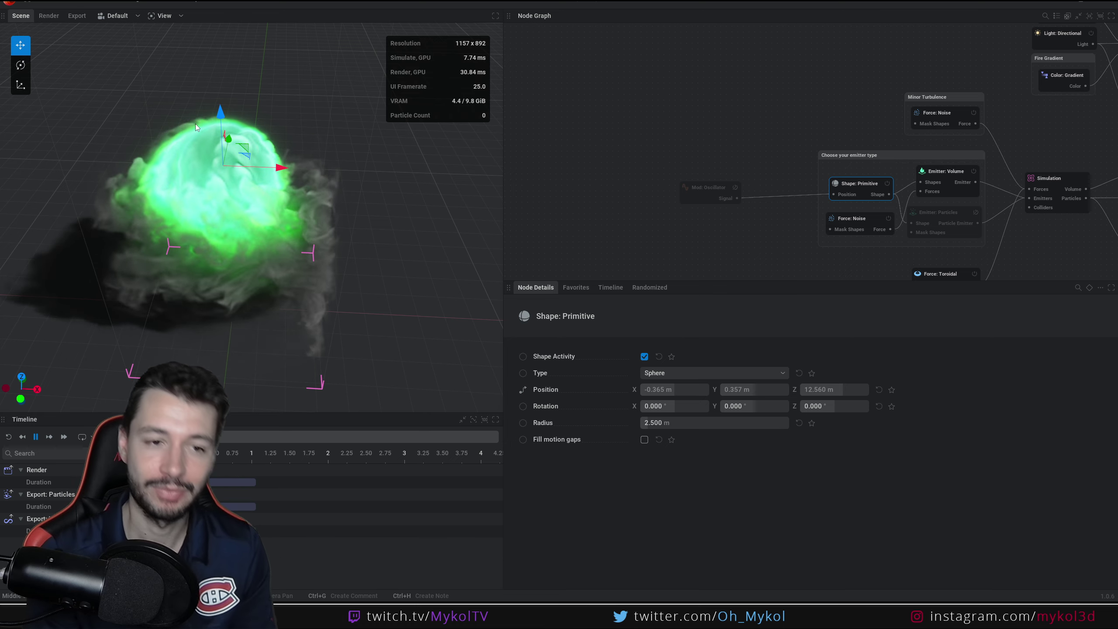
Select the Render node in the Export Flipbooks and Image Sequences group to show its capture and export settings
{"action": "scroll", "coordinate": [620, 126], "scroll_direction": "down", "scroll_amount": 5}
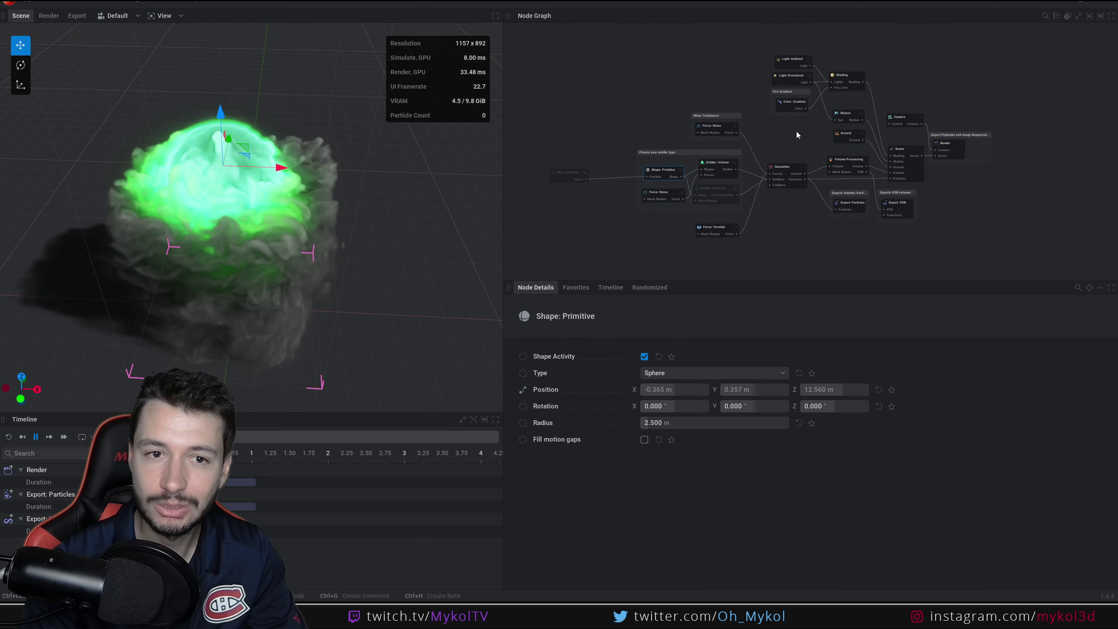
{"action": "scroll", "coordinate": [643, 105], "scroll_direction": "up", "scroll_amount": 3}
{"action": "middle_click_drag", "start_coordinate": [713, 102], "coordinate": [379, 95]}
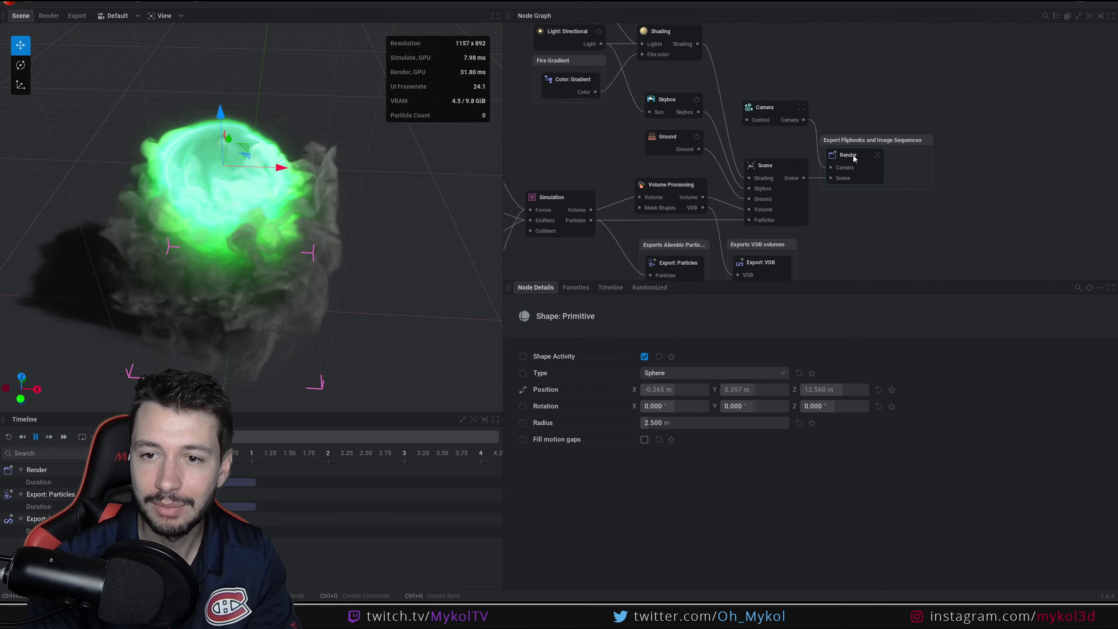
{"action": "left_click", "coordinate": [852, 154]}
Add an Export: VDB node to the empty area below the Render node and delete it again
{"action": "right_click", "coordinate": [857, 215]}
{"action": "type", "text": "expo"}
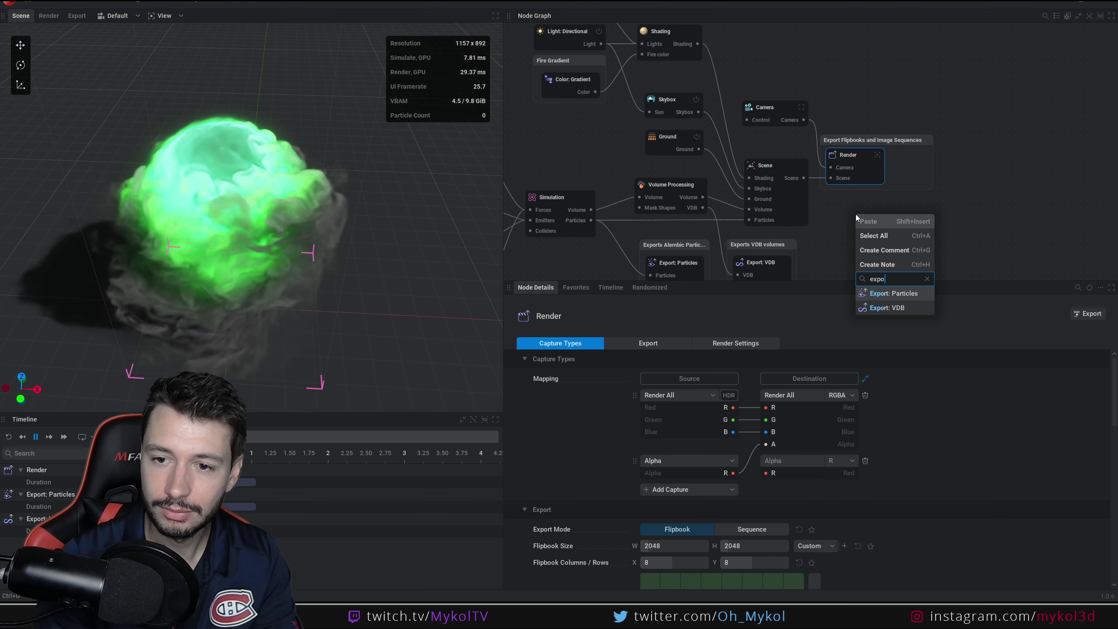
{"action": "key", "text": "Down"}
{"action": "key", "text": "Return"}
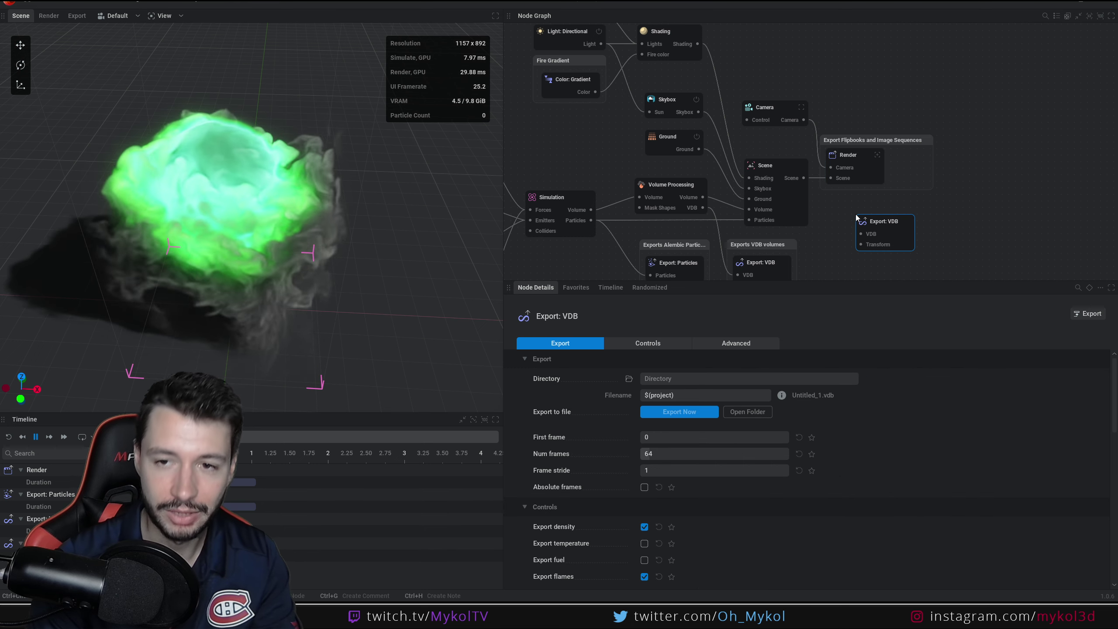
{"action": "key", "text": "Delete"}
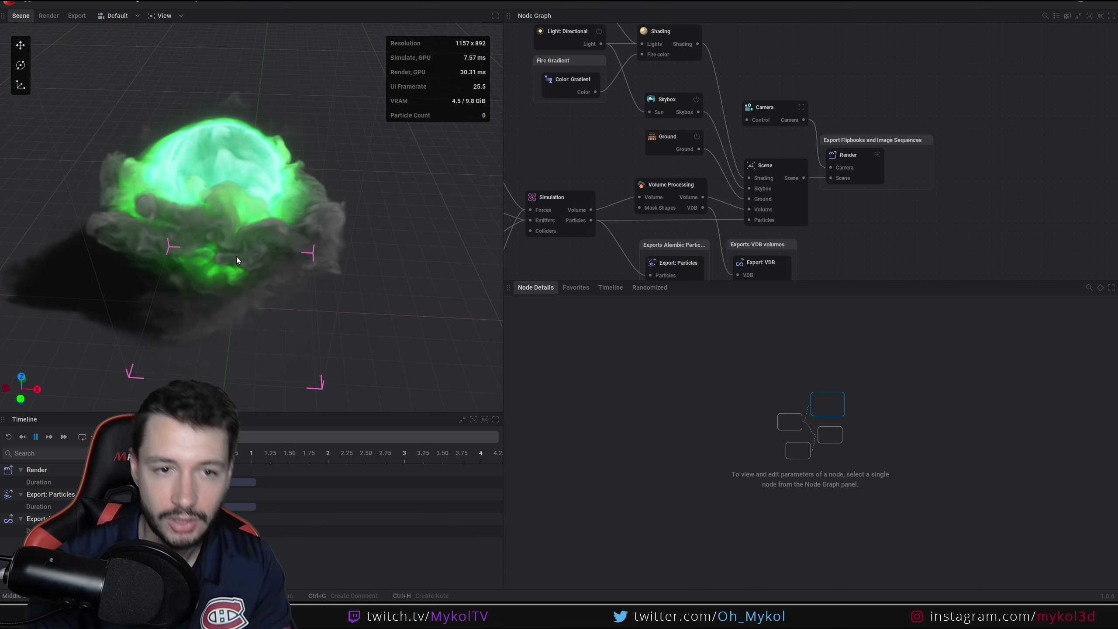
{"action": "left_click_drag", "start_coordinate": [236, 257], "coordinate": [264, 97]}
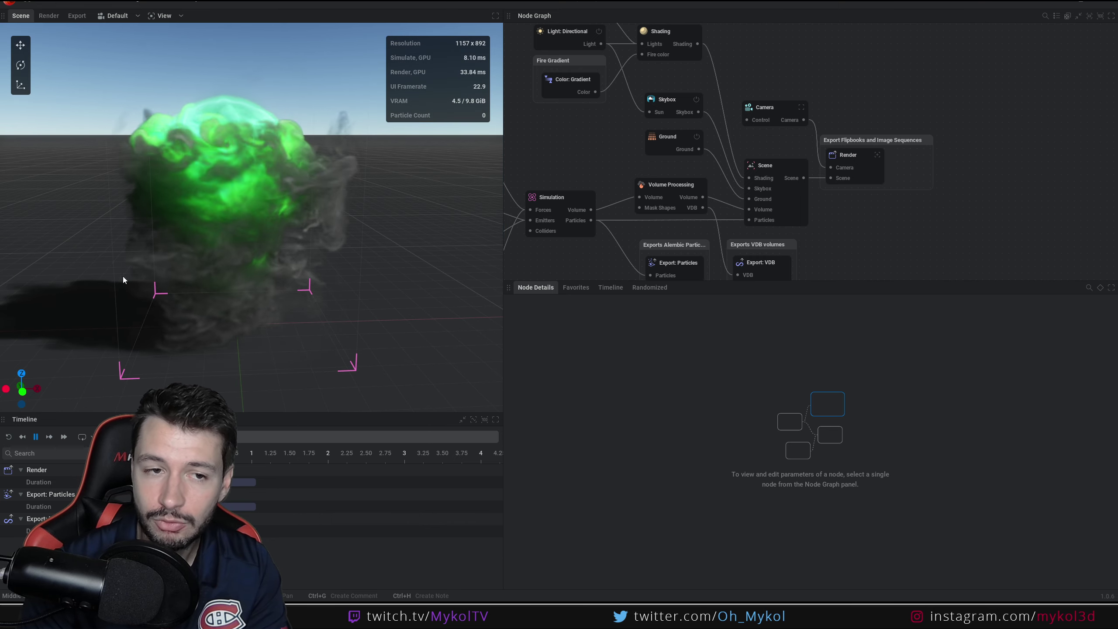
{"action": "left_click_drag", "start_coordinate": [123, 276], "coordinate": [88, 265]}
{"action": "left_click_drag", "start_coordinate": [299, 240], "coordinate": [243, 266]}
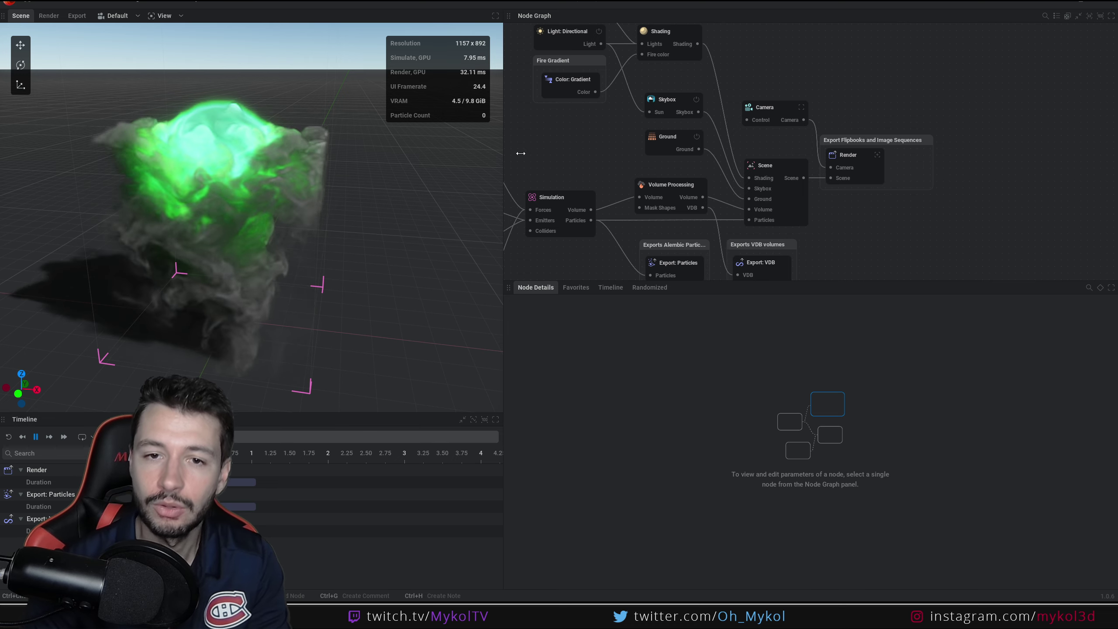
{"action": "scroll", "coordinate": [524, 152], "scroll_direction": "down", "scroll_amount": 7}
{"action": "middle_click_drag", "start_coordinate": [545, 151], "coordinate": [711, 150]}
{"action": "scroll", "coordinate": [711, 151], "scroll_direction": "up", "scroll_amount": 8}
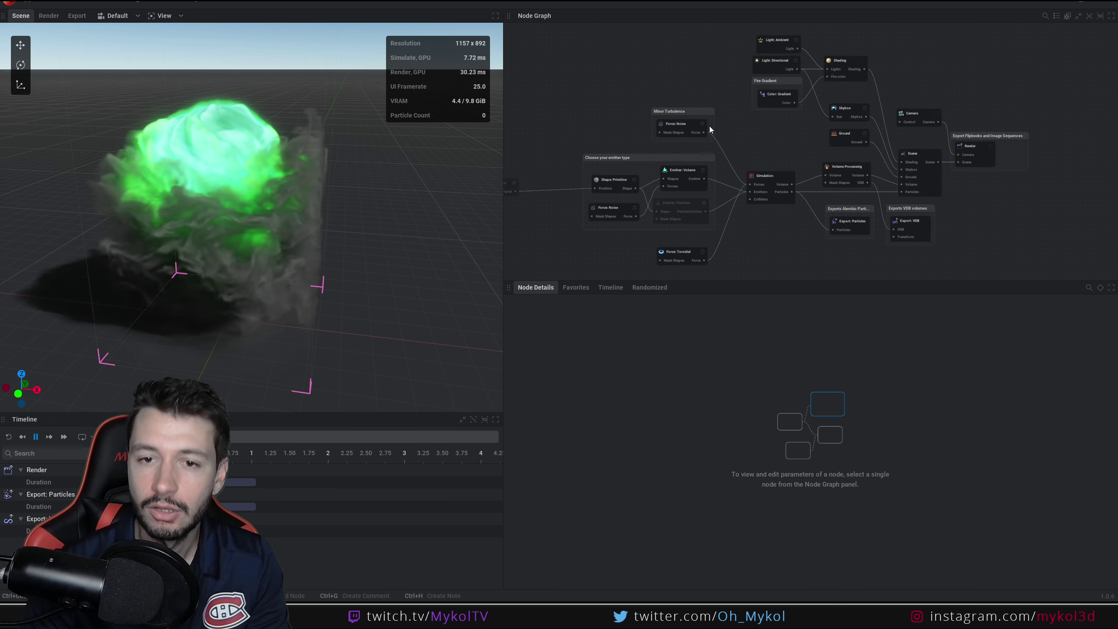